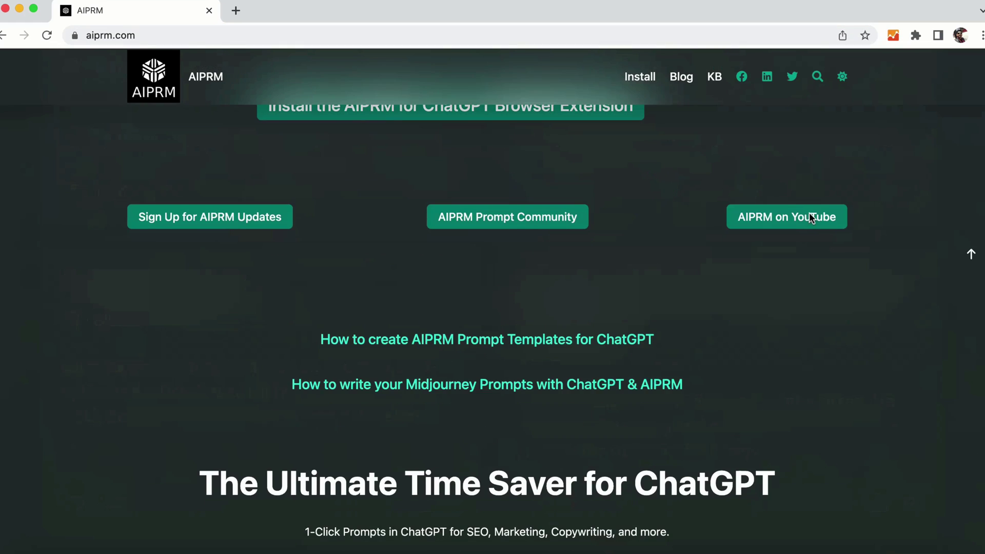
# Step: Look over the AIPRM homepage and open the Chrome Web Store listing for the AIPRM for ChatGPT extension
pyautogui.scroll(-15, 812, 219)
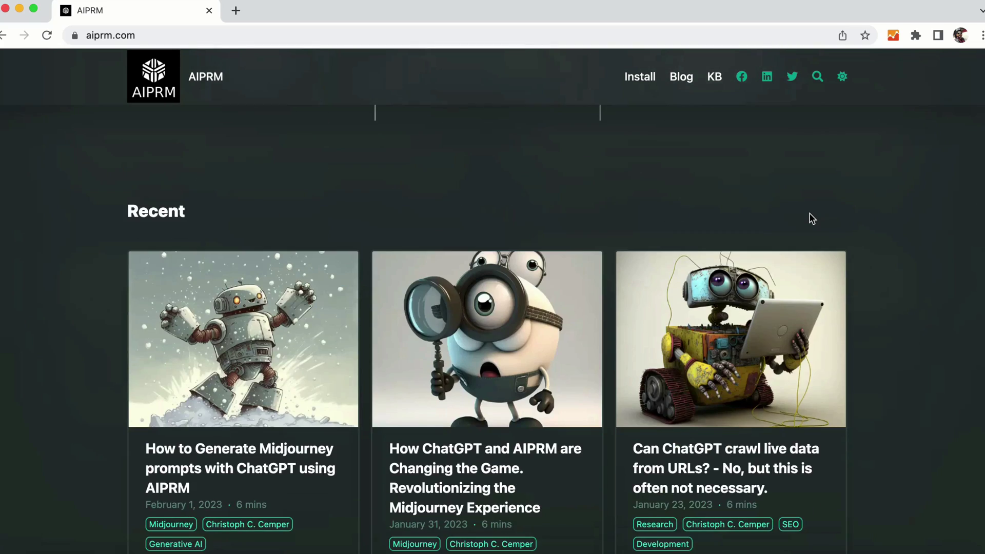
pyautogui.scroll(-10, 901, 240)
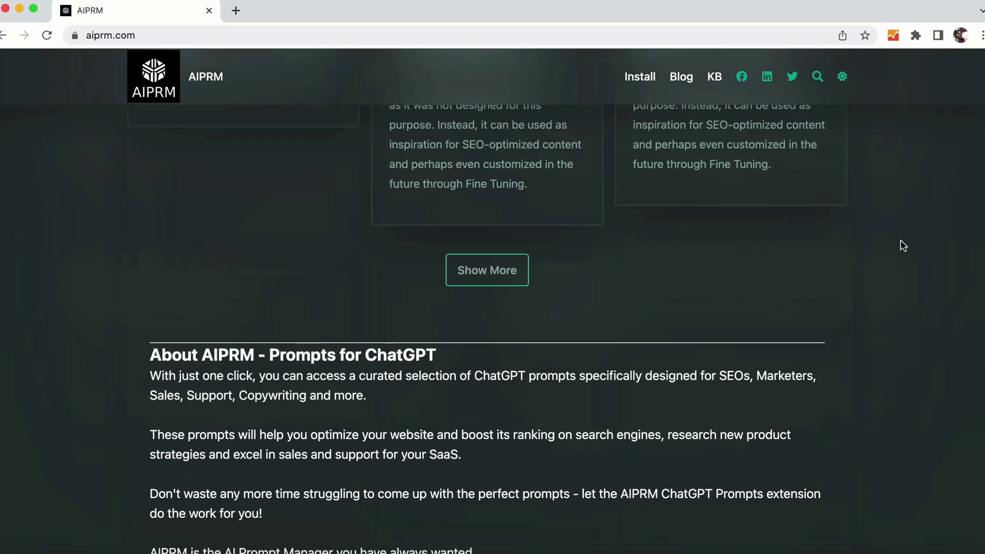
pyautogui.scroll(20, 901, 240)
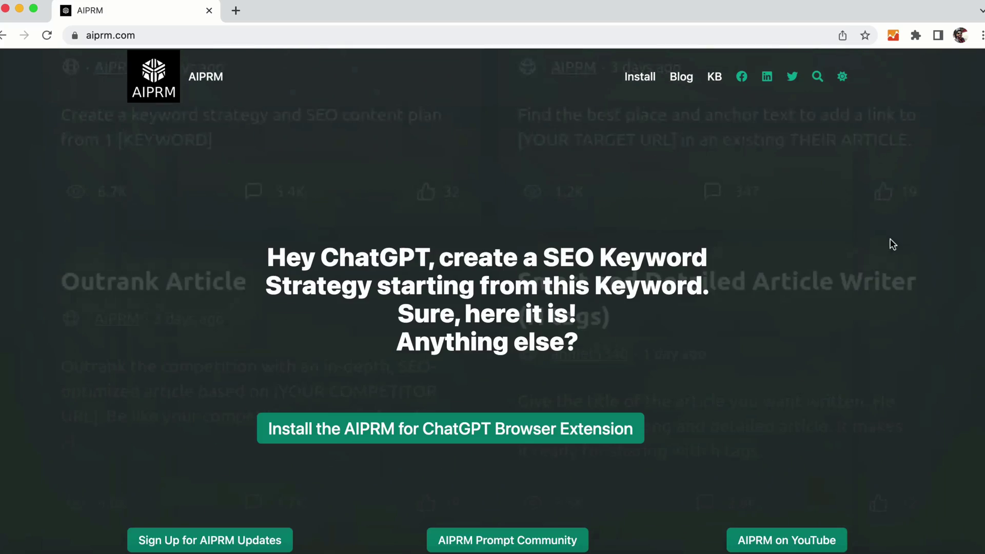
pyautogui.click(513, 420)
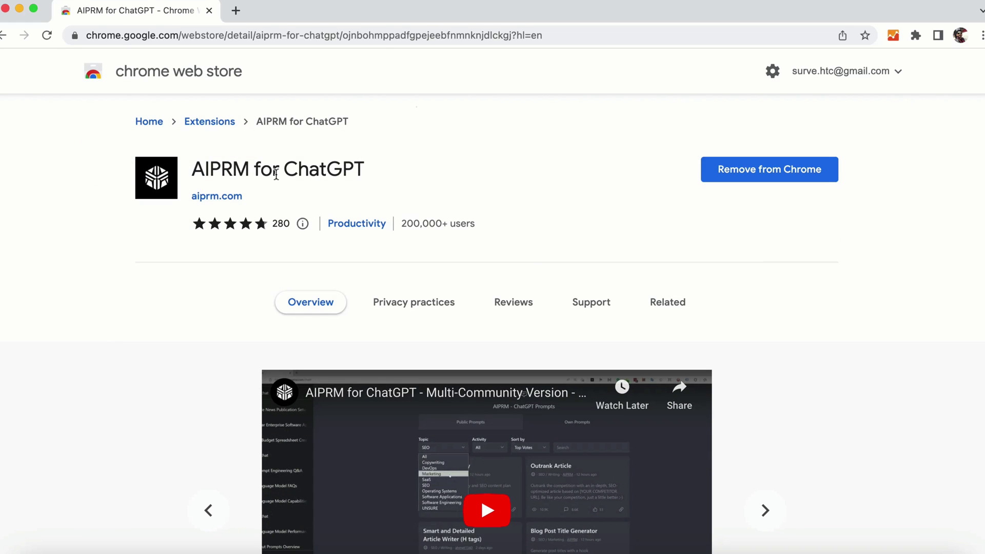
# Step: Examine the AIPRM for ChatGPT store listing, including its name, preview video, overview text and developer details
pyautogui.tripleClick(267, 172)
pyautogui.click(365, 172)
pyautogui.scroll(-2, 683, 240)
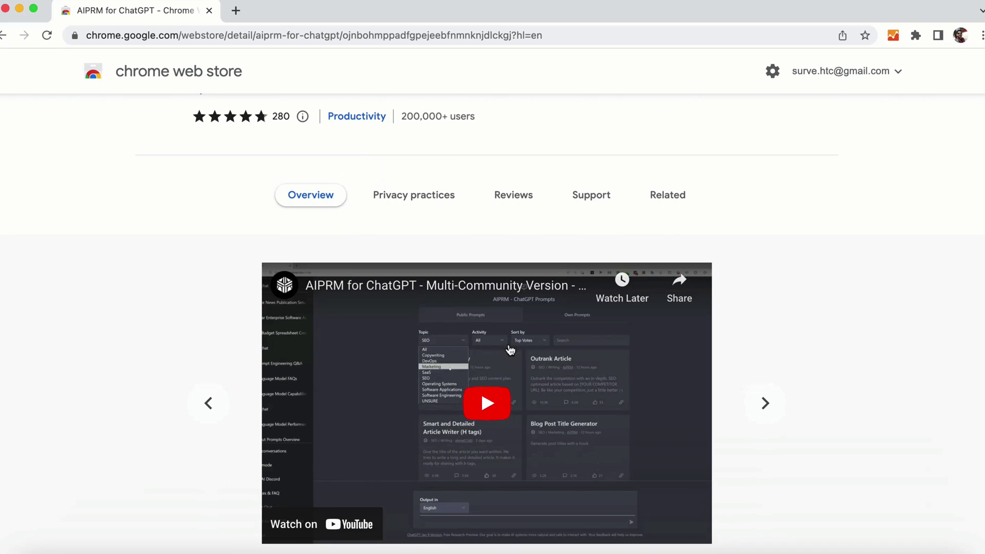
pyautogui.scroll(-5, 756, 319)
pyautogui.scroll(-6, 766, 302)
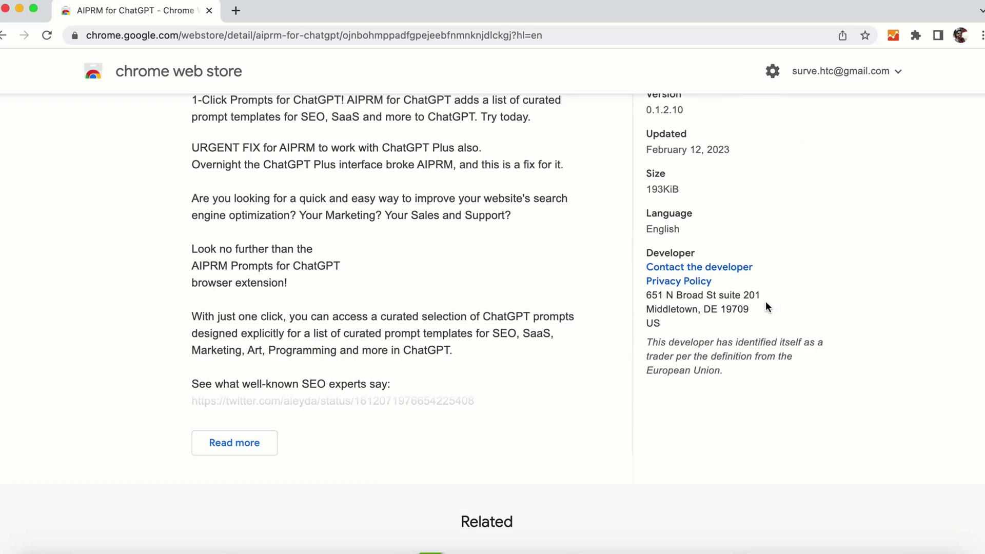
pyautogui.scroll(10, 728, 290)
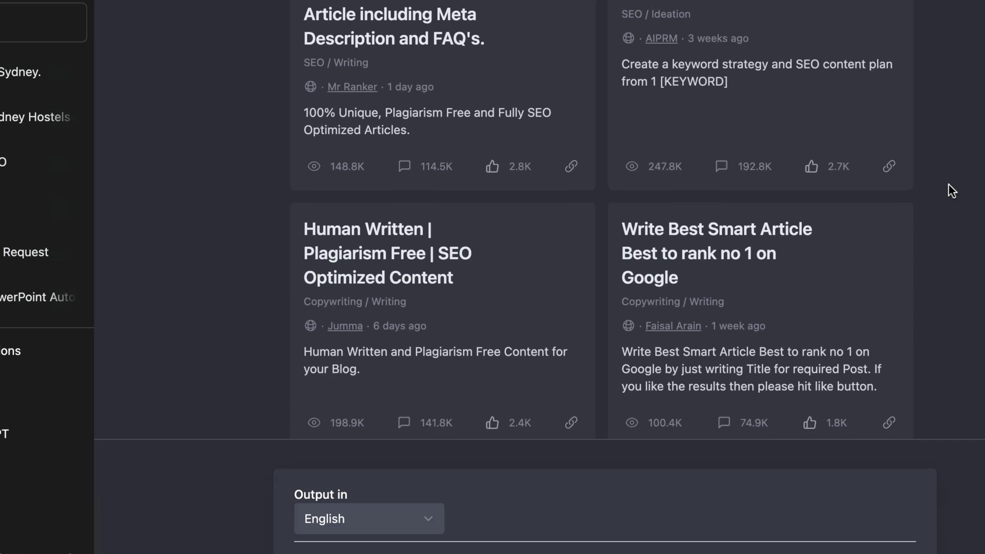
# Step: In ChatGPT, look through the AIPRM prompt categories and browse the first page of public prompt templates
pyautogui.scroll(5, 952, 191)
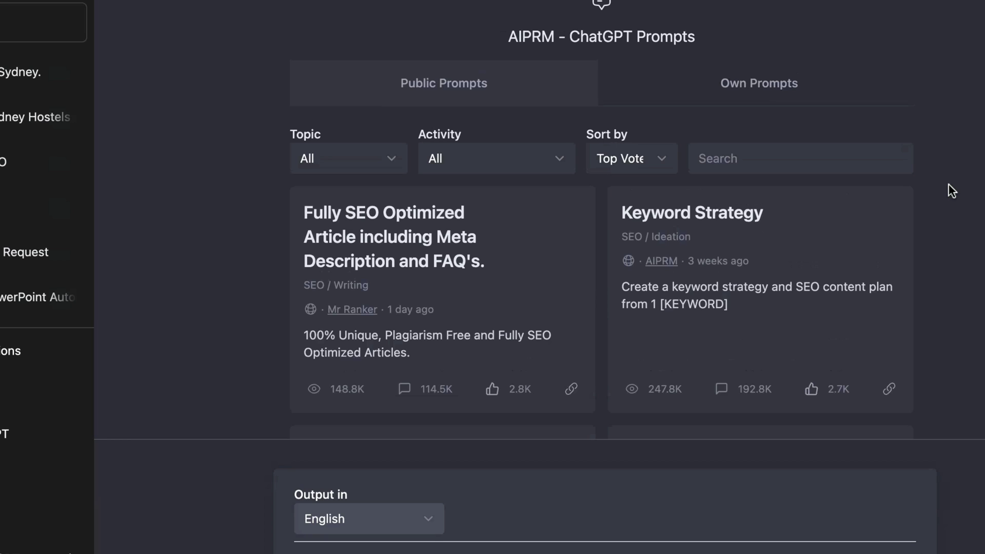
pyautogui.click(748, 122)
pyautogui.click(466, 106)
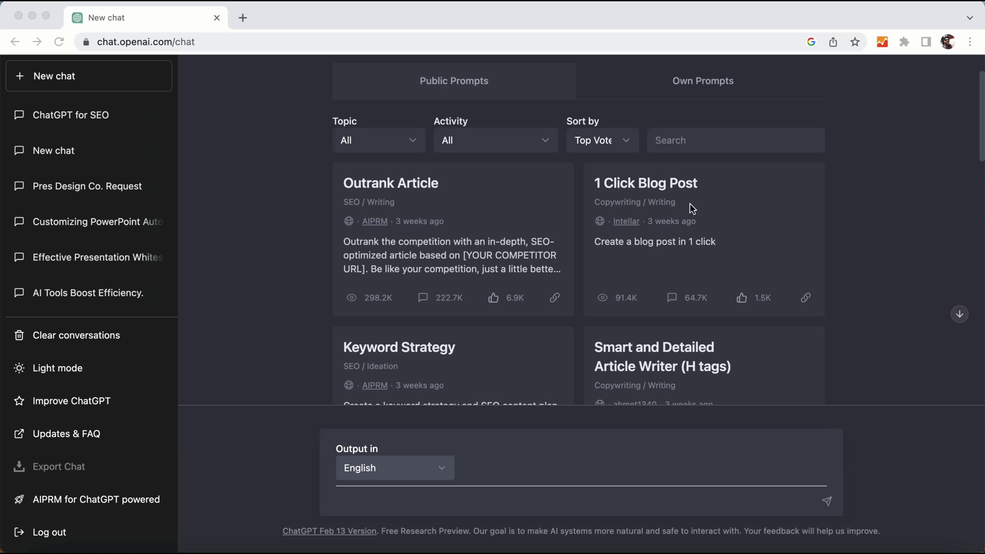
pyautogui.scroll(-2, 713, 203)
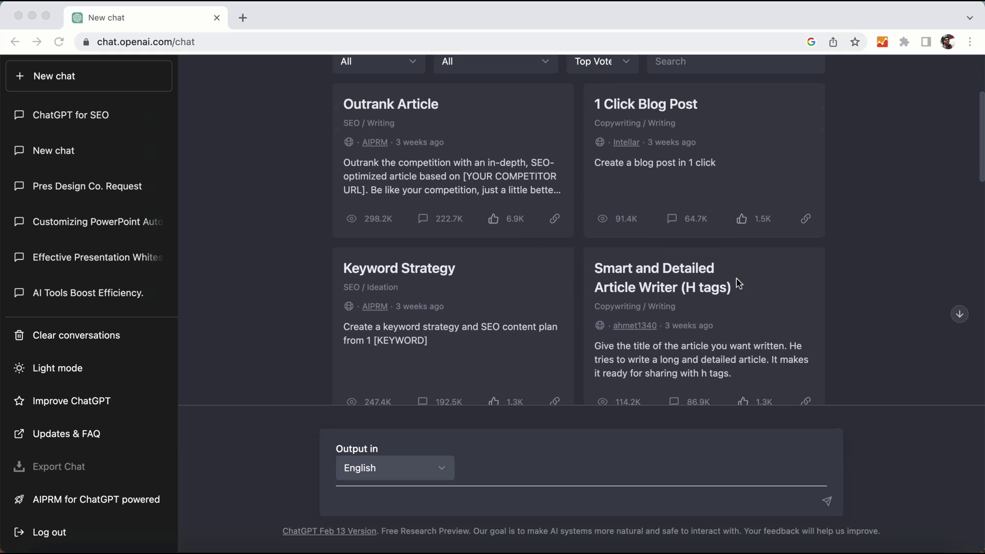
pyautogui.scroll(-1, 860, 291)
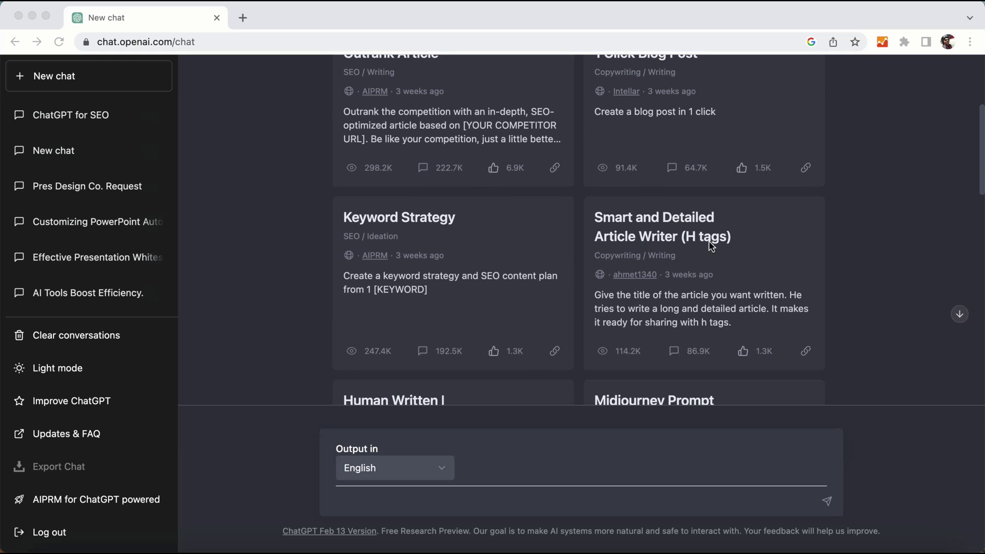
pyautogui.scroll(-3, 866, 258)
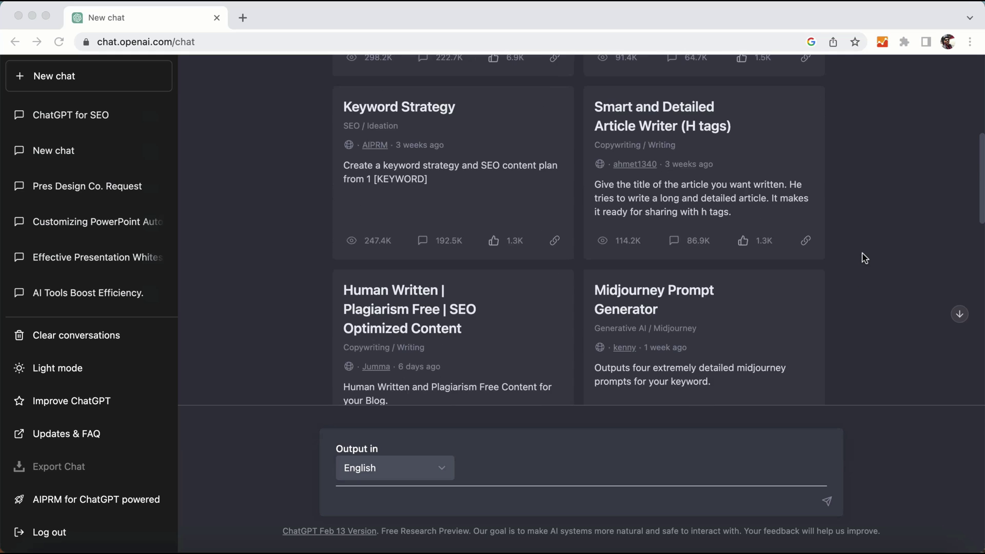
pyautogui.scroll(-3, 865, 258)
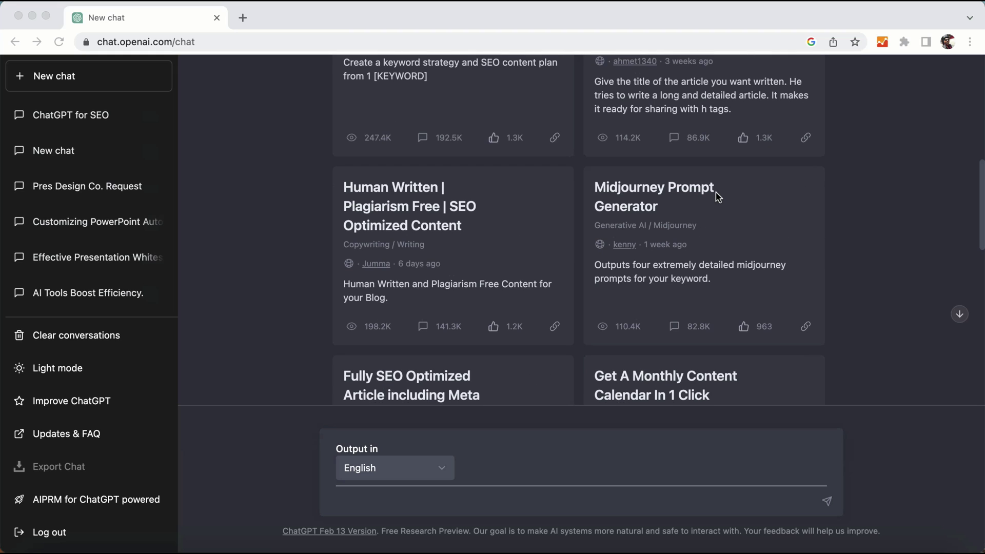
pyautogui.scroll(-1, 878, 205)
pyautogui.scroll(-9, 878, 206)
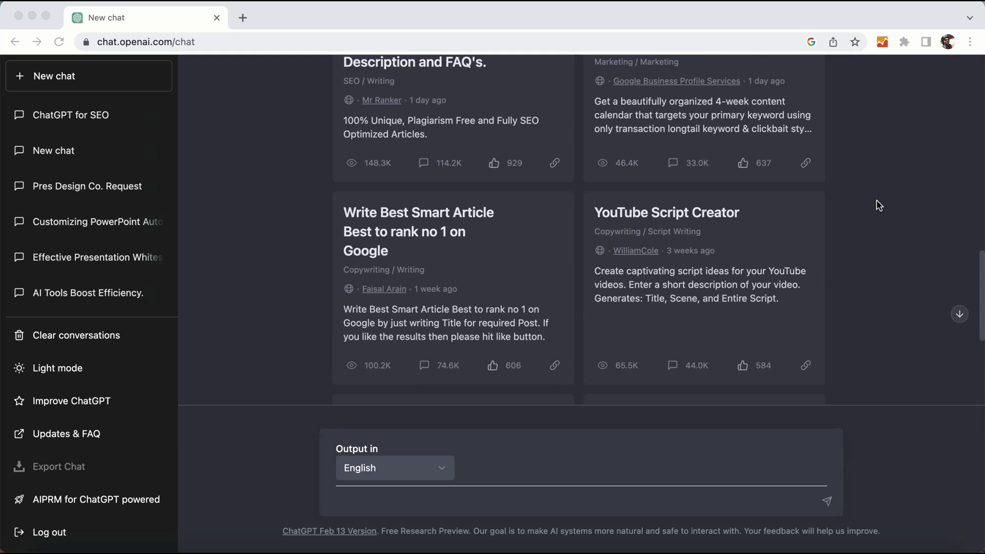
pyautogui.scroll(-3, 877, 213)
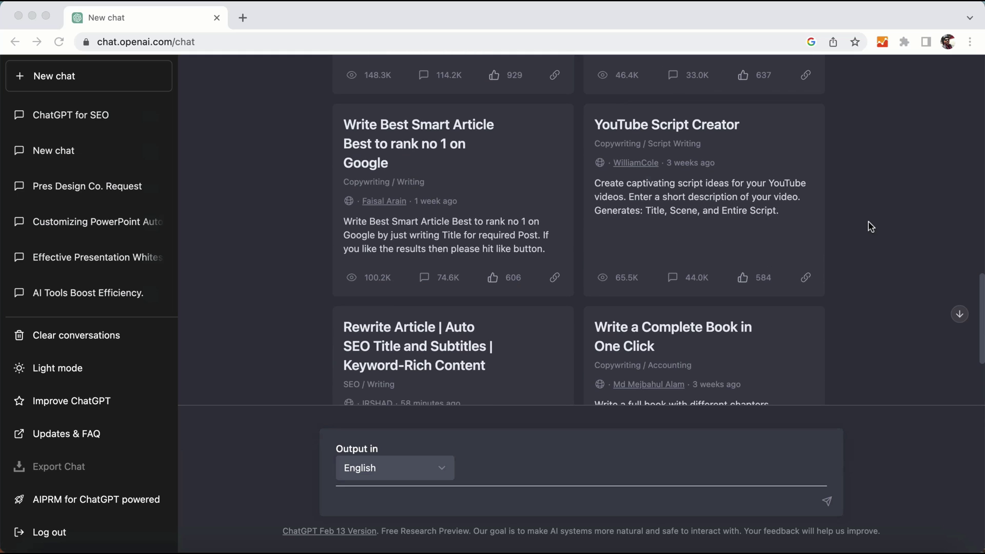
pyautogui.scroll(-3, 913, 257)
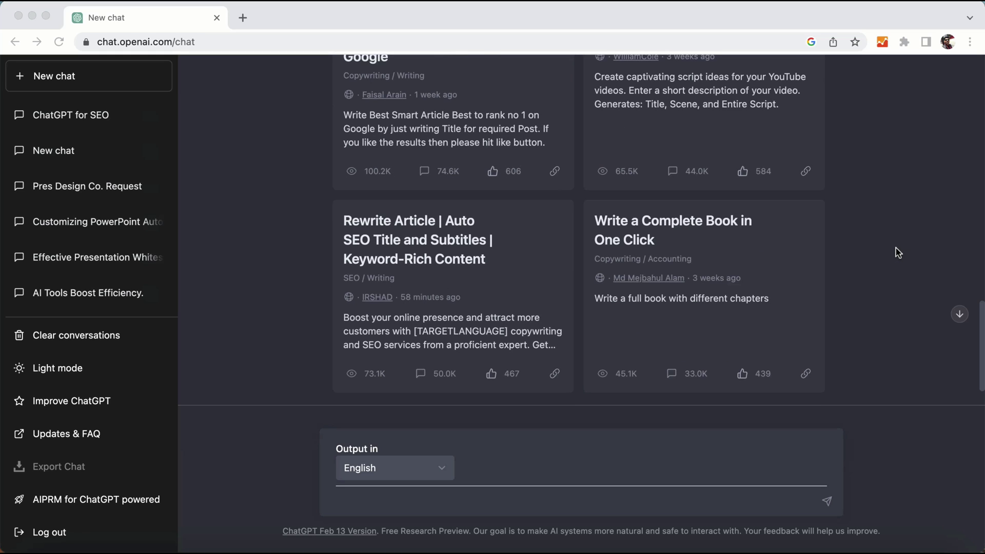
pyautogui.scroll(-2, 897, 252)
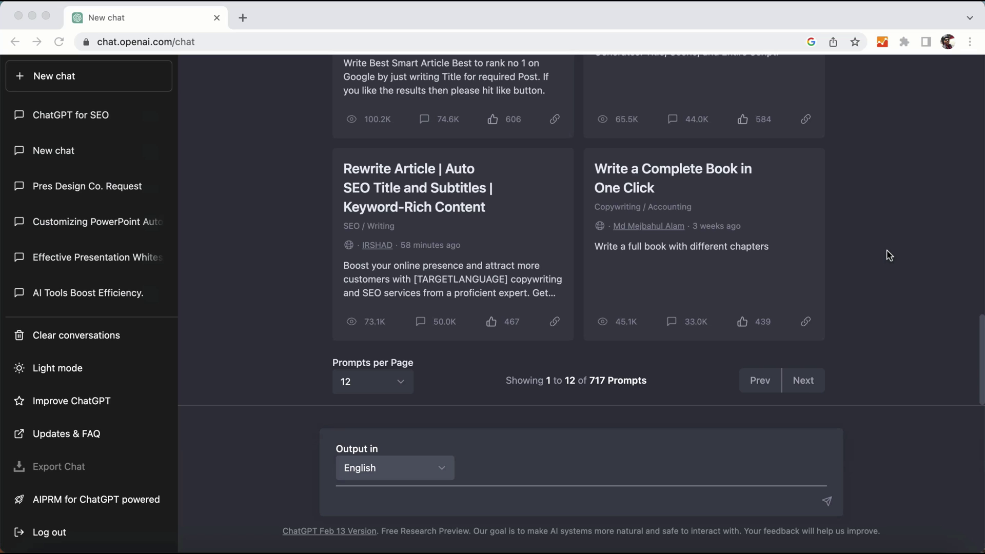
pyautogui.scroll(5, 889, 255)
pyautogui.scroll(6, 889, 256)
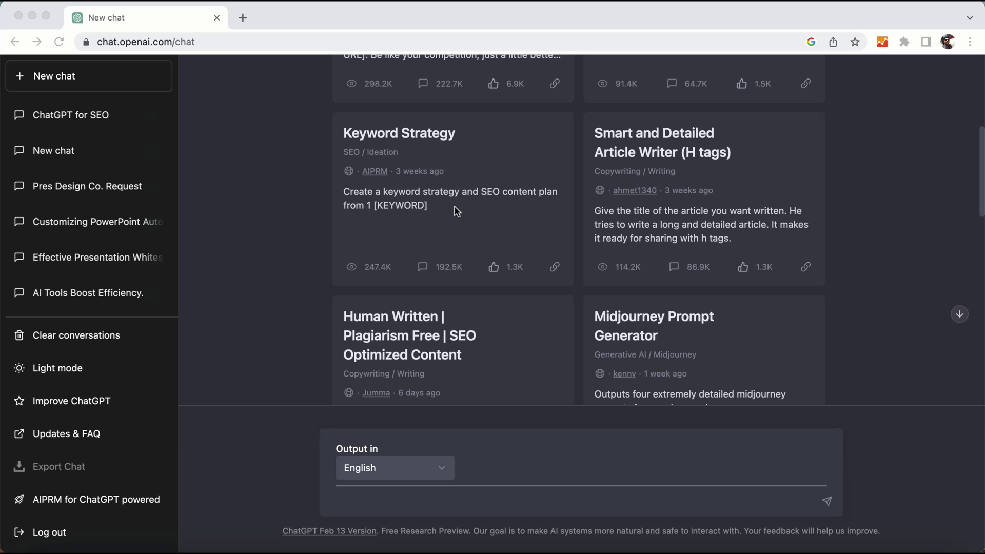
# Step: Run AIPRM's Keyword Strategy prompt in English with the keyword "[best hostels in sydney]"
pyautogui.click(408, 138)
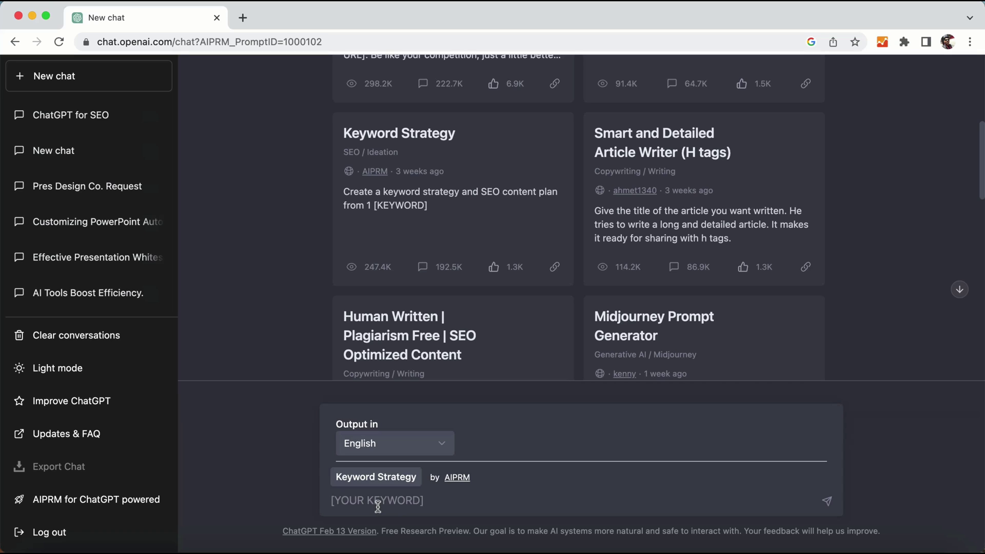
pyautogui.write('[best hote')
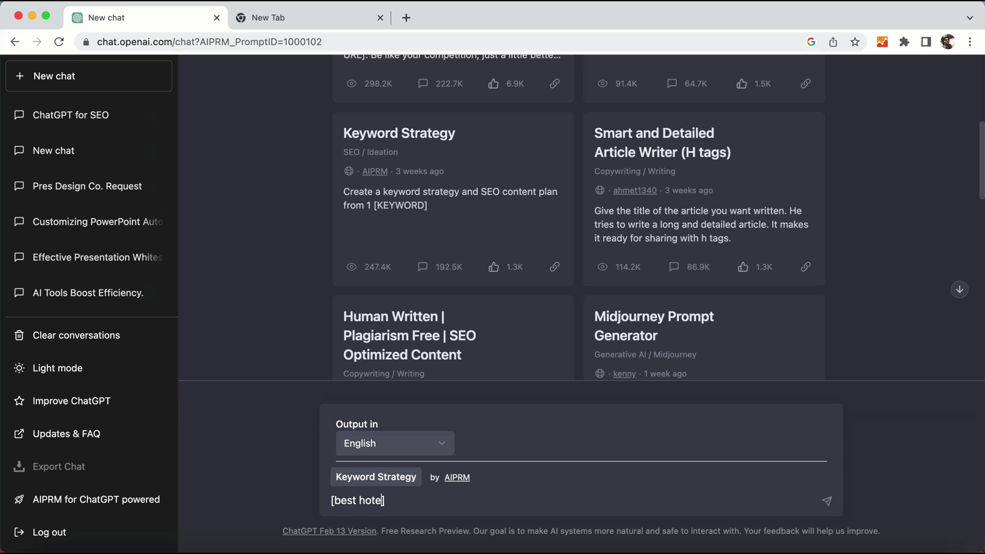
pyautogui.press('BackSpace')
pyautogui.write('stels in sydney')
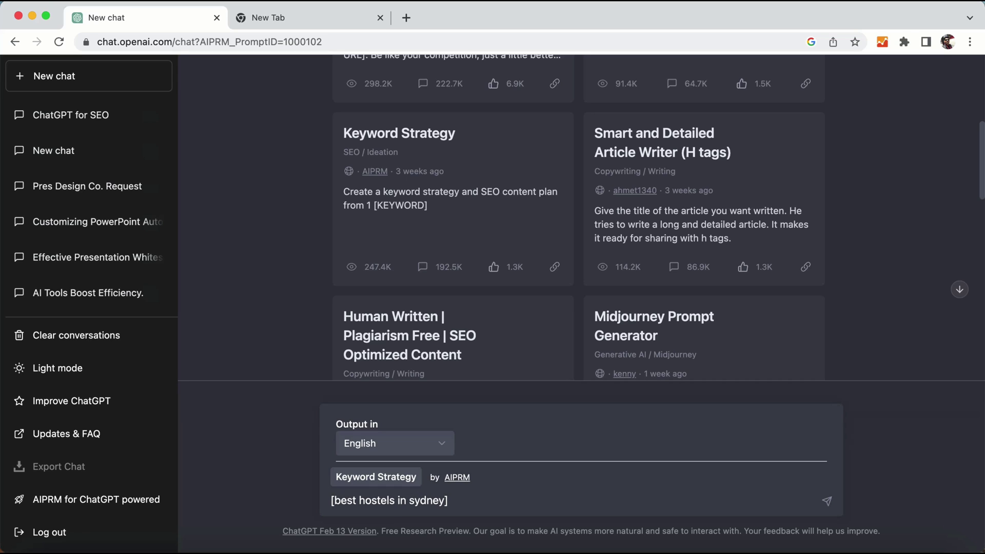
pyautogui.press('Return')
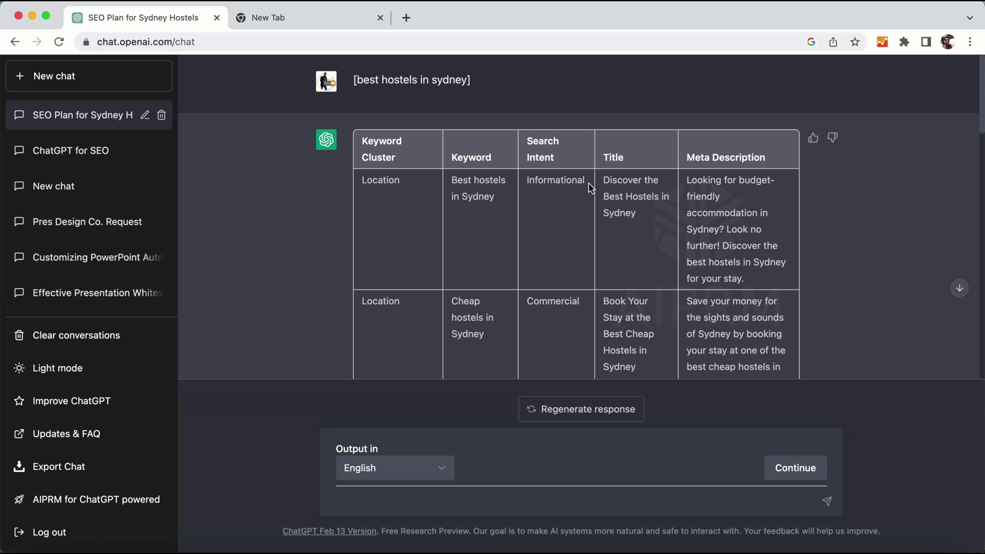
# Step: Skim the whole generated keyword strategy table, checking its clusters, keywords and search intents
pyautogui.click(631, 180)
pyautogui.scroll(-15, 637, 210)
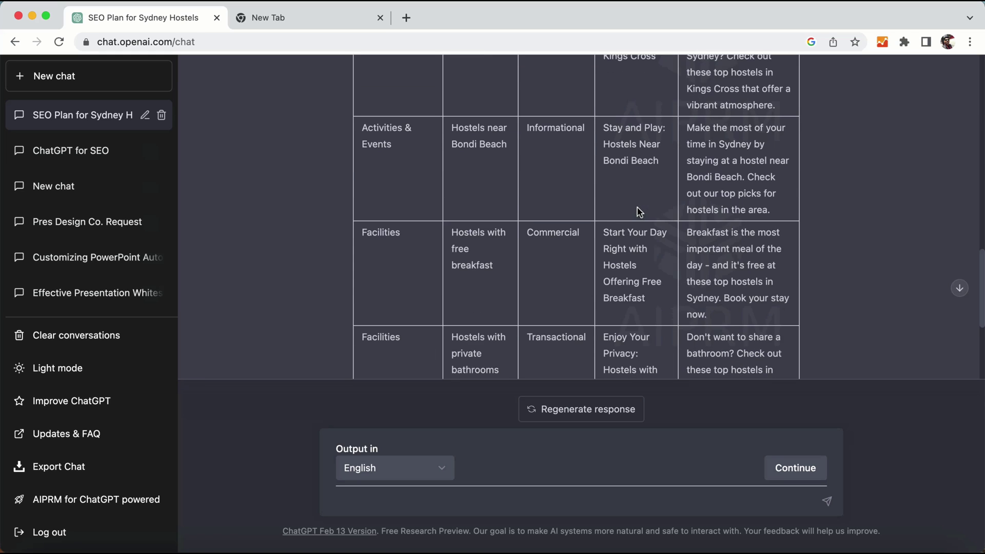
pyautogui.scroll(-3, 637, 211)
pyautogui.scroll(8, 580, 203)
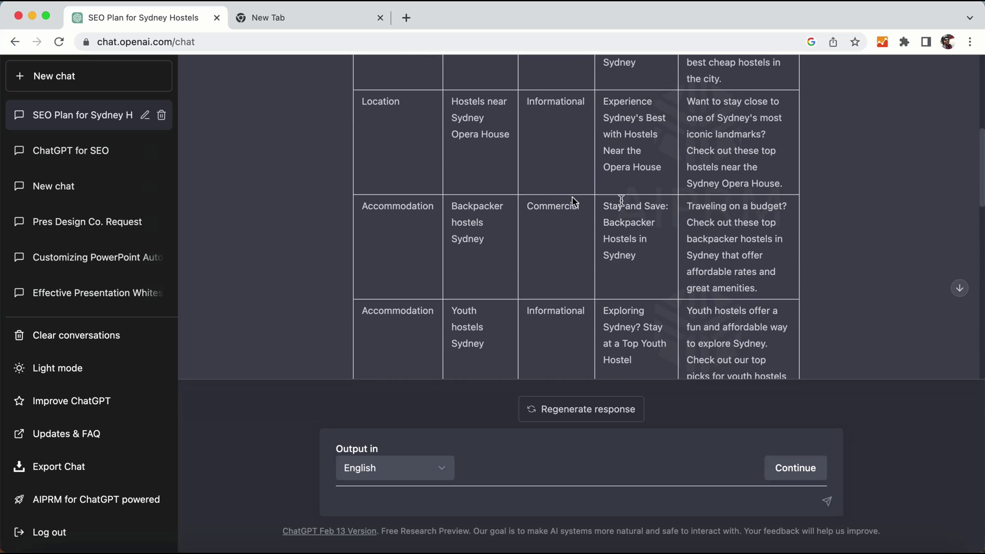
pyautogui.scroll(6, 585, 184)
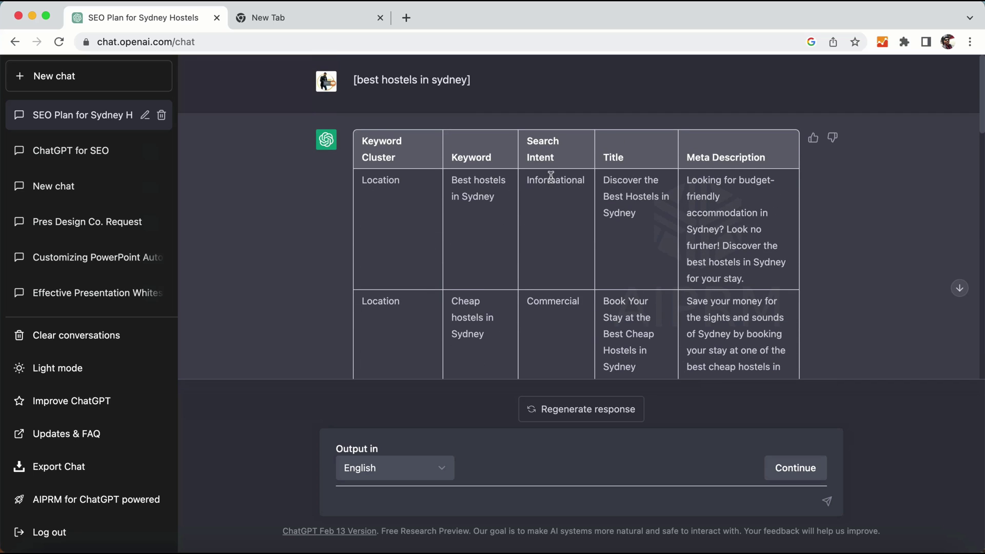
# Step: Examine the suggested titles and meta descriptions for each keyword in the Location, Accommodation, Activities & Events and Facilities clusters
pyautogui.click(679, 197)
pyautogui.scroll(-10, 775, 200)
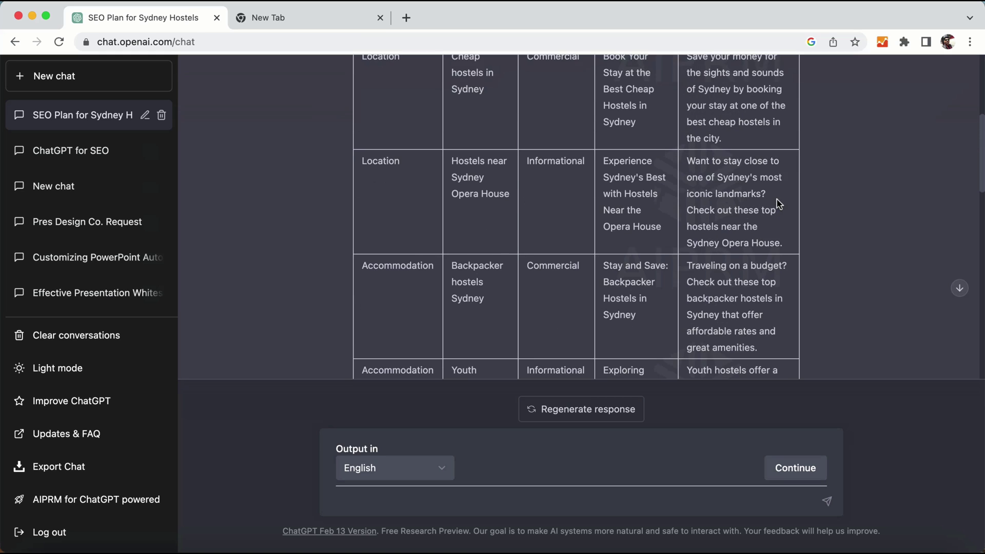
pyautogui.scroll(-5, 778, 200)
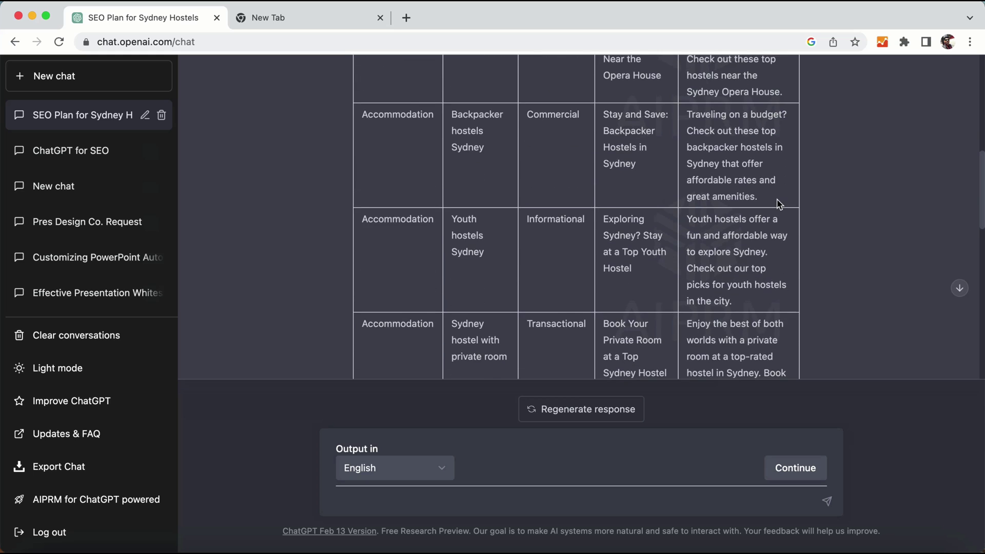
pyautogui.scroll(-5, 780, 202)
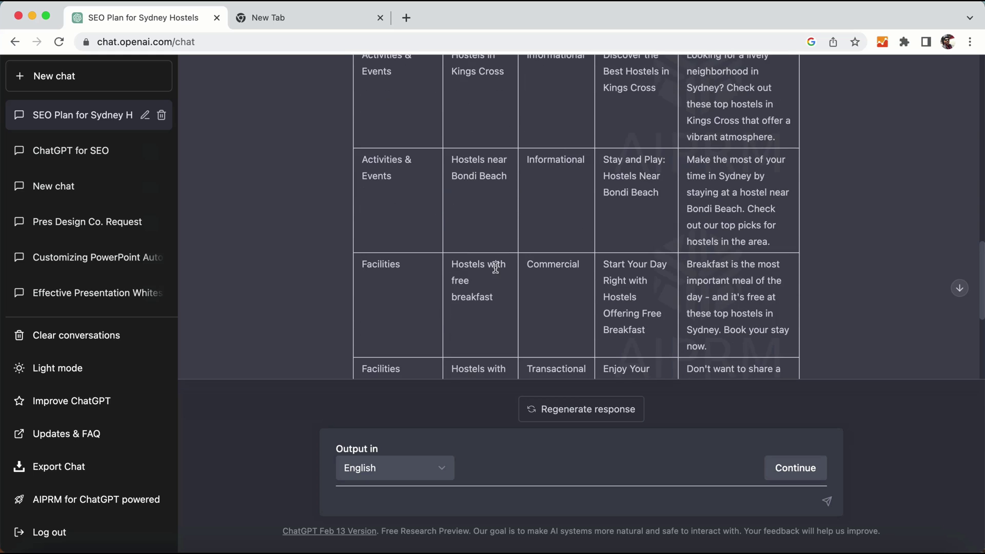
pyautogui.scroll(-5, 493, 271)
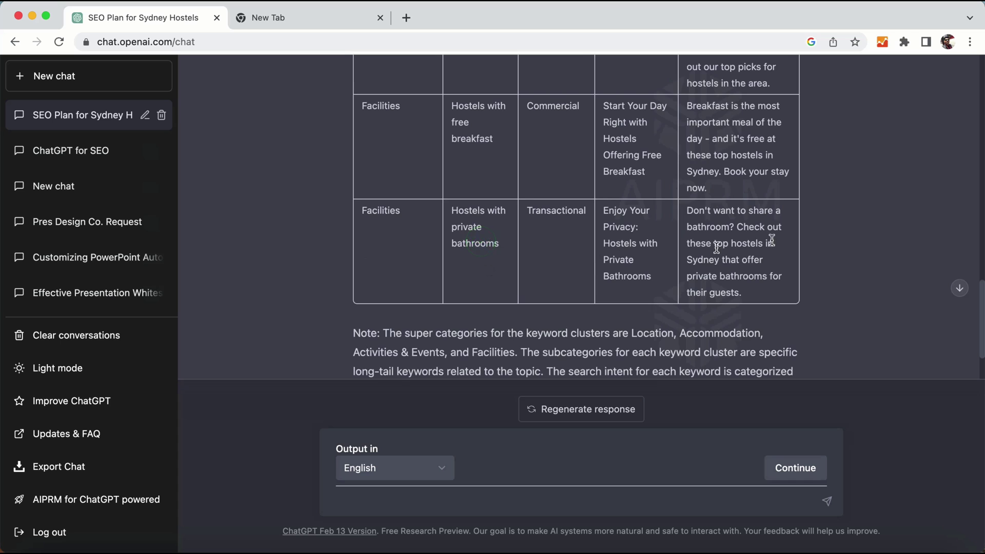
pyautogui.scroll(4, 785, 239)
pyautogui.scroll(10, 786, 240)
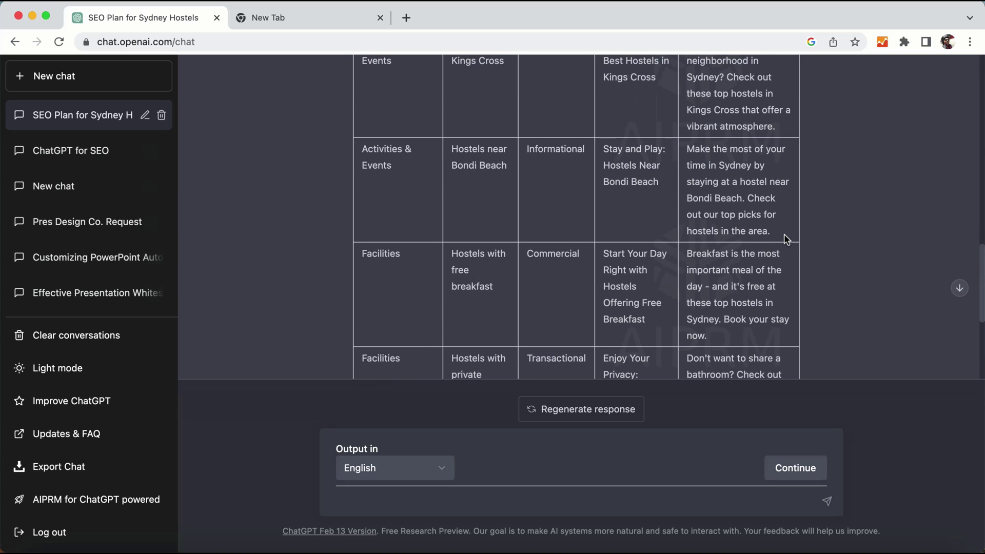
pyautogui.scroll(7, 787, 239)
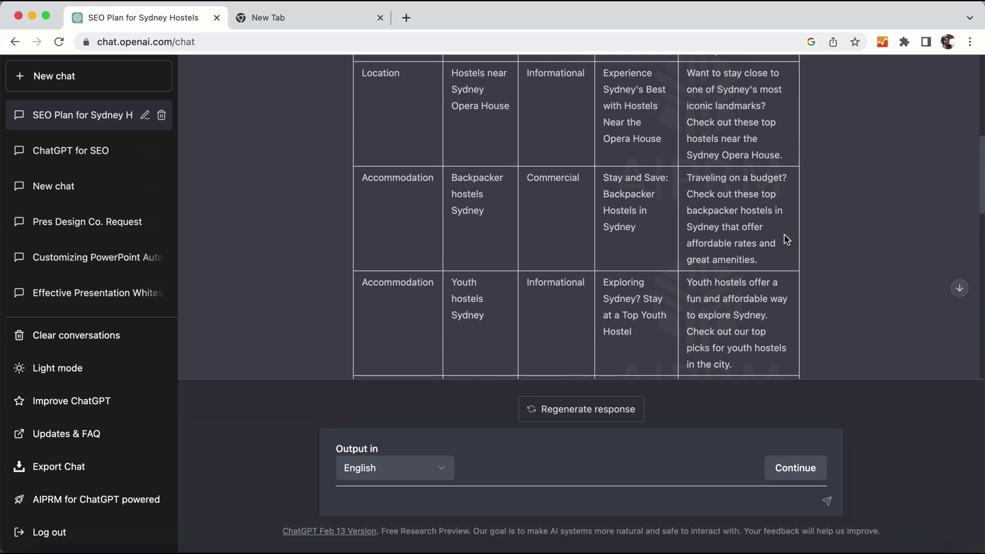
pyautogui.scroll(7, 737, 201)
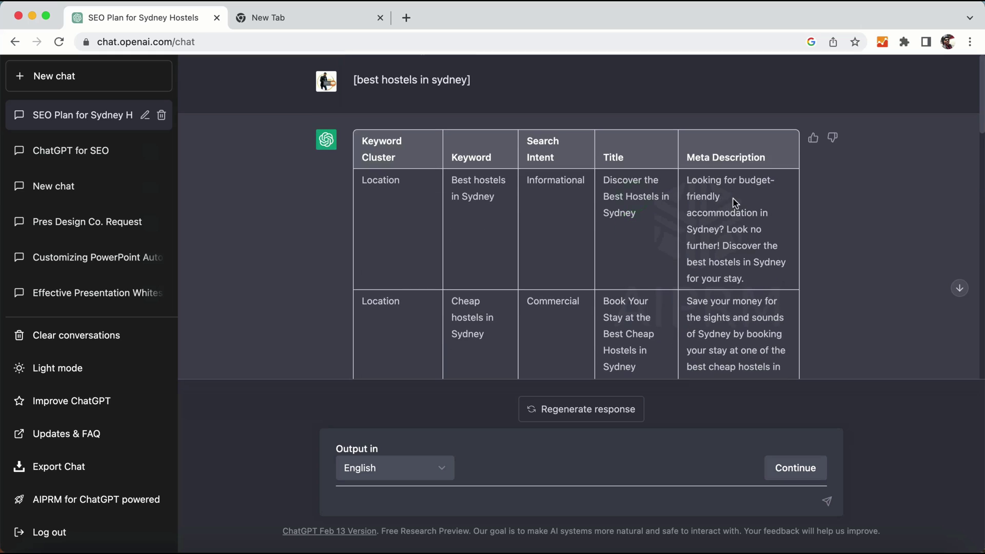
pyautogui.click(698, 220)
pyautogui.scroll(-3, 737, 228)
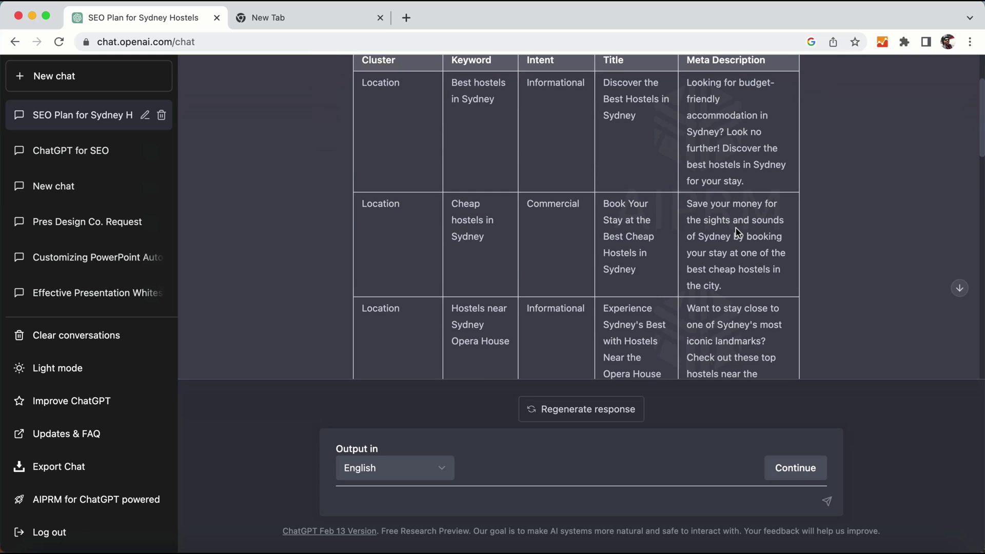
pyautogui.scroll(-3, 736, 232)
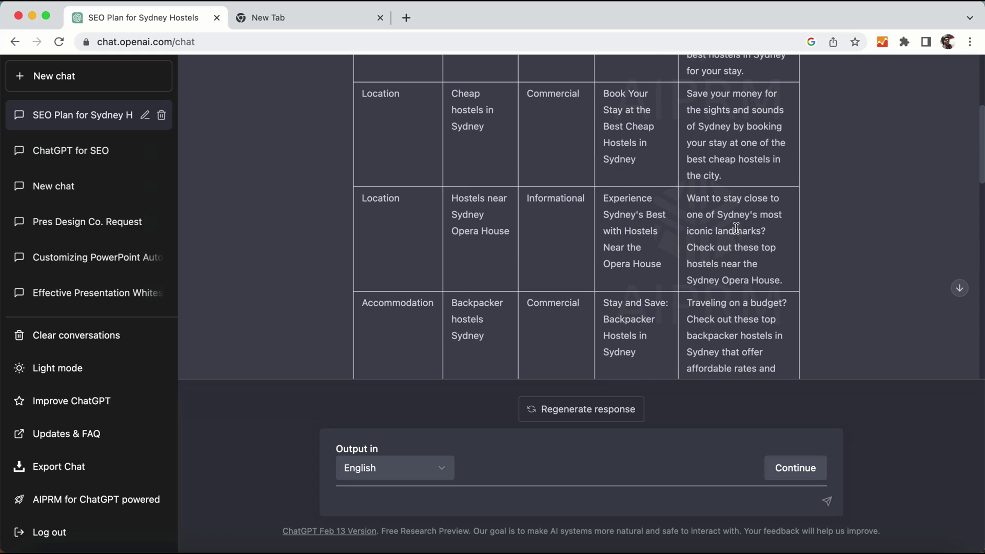
pyautogui.scroll(6, 736, 229)
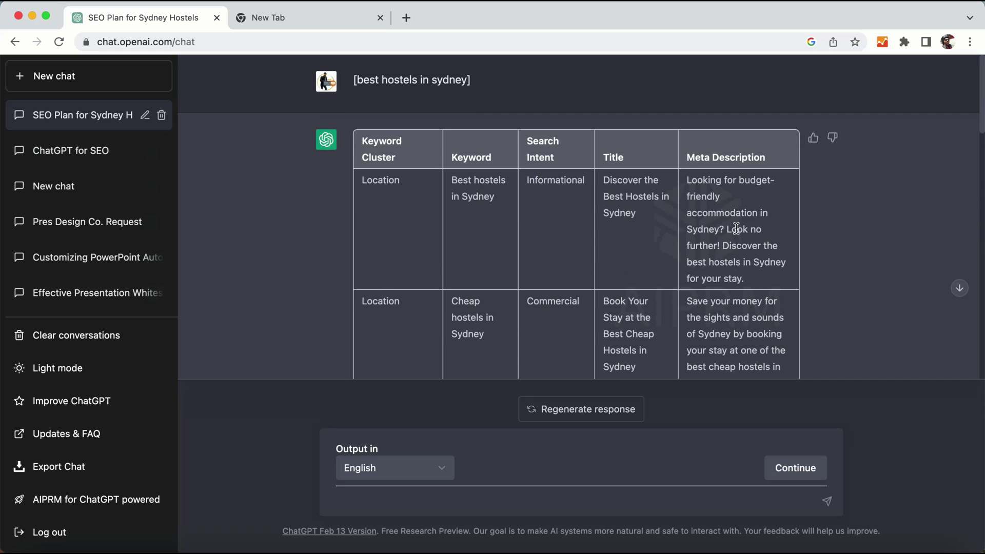
# Step: In a new chat, run the "Write Best Smart Article Best to rank no 1 on Google" prompt with the title "[Best hostels in Sydney]"
pyautogui.moveTo(453, 184); pyautogui.dragTo(499, 200)
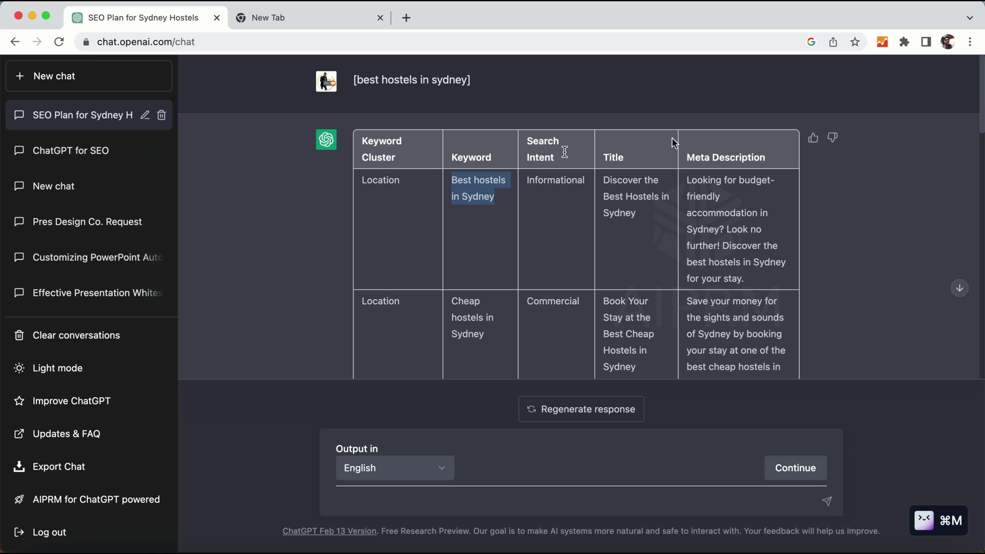
pyautogui.press('super+r')
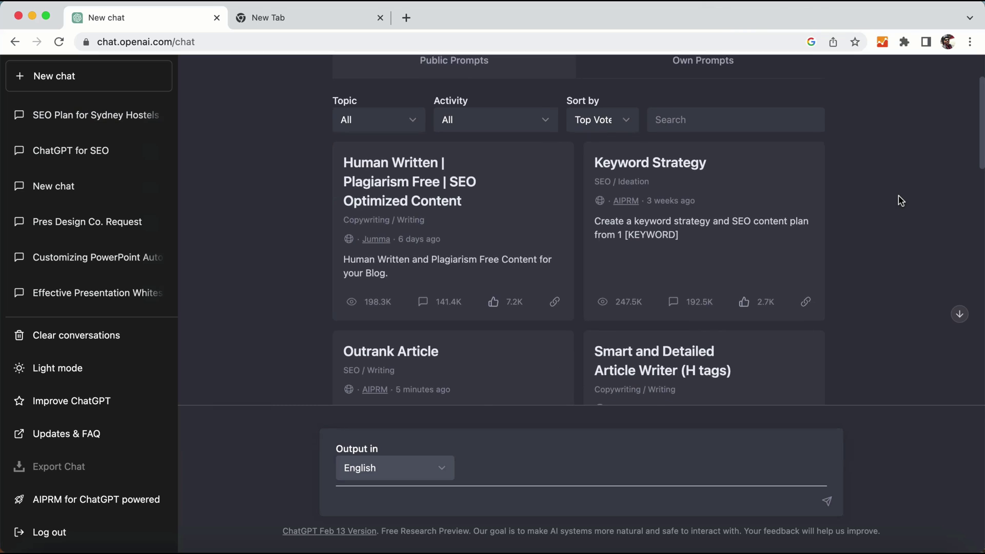
pyautogui.scroll(-5, 902, 200)
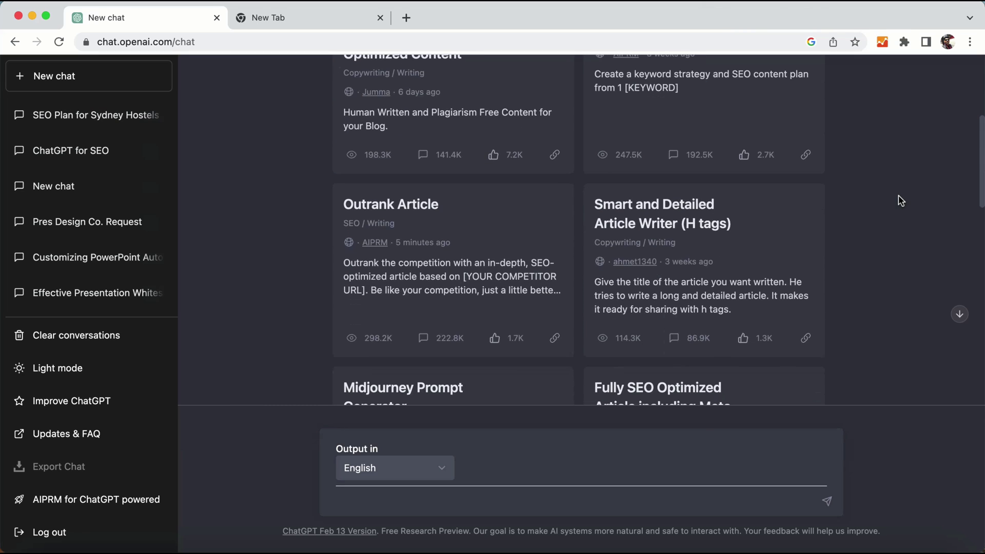
pyautogui.scroll(-10, 901, 201)
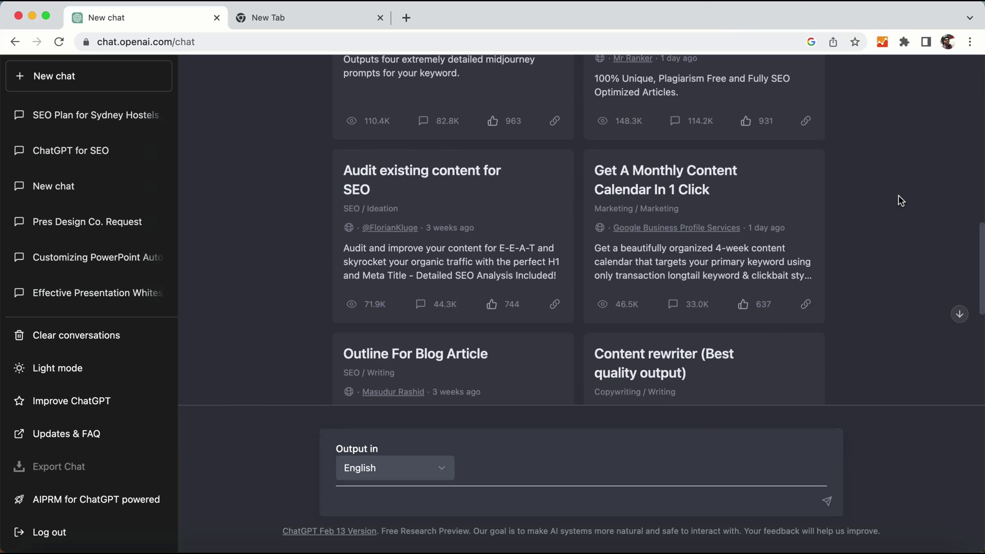
pyautogui.scroll(-7, 901, 201)
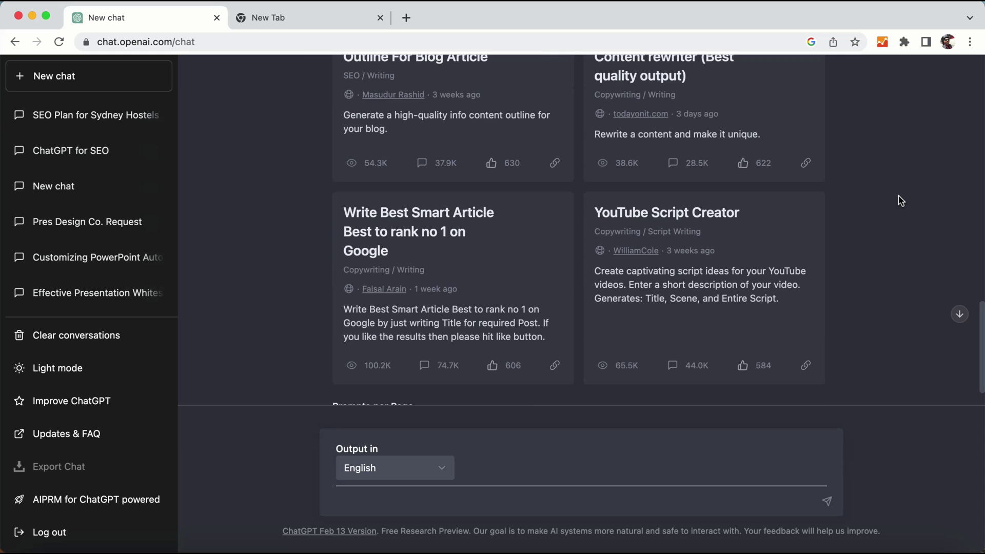
pyautogui.scroll(-1, 902, 200)
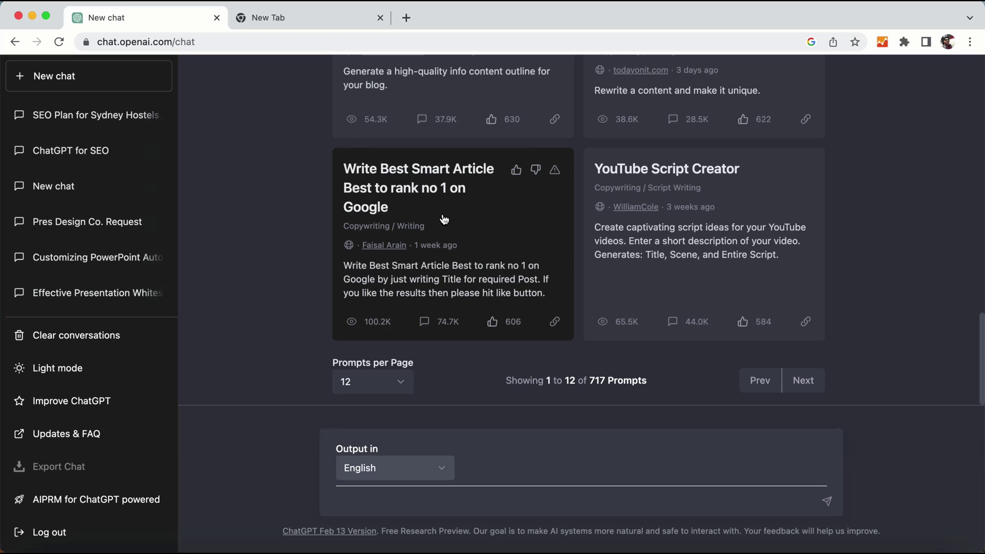
pyautogui.click(444, 220)
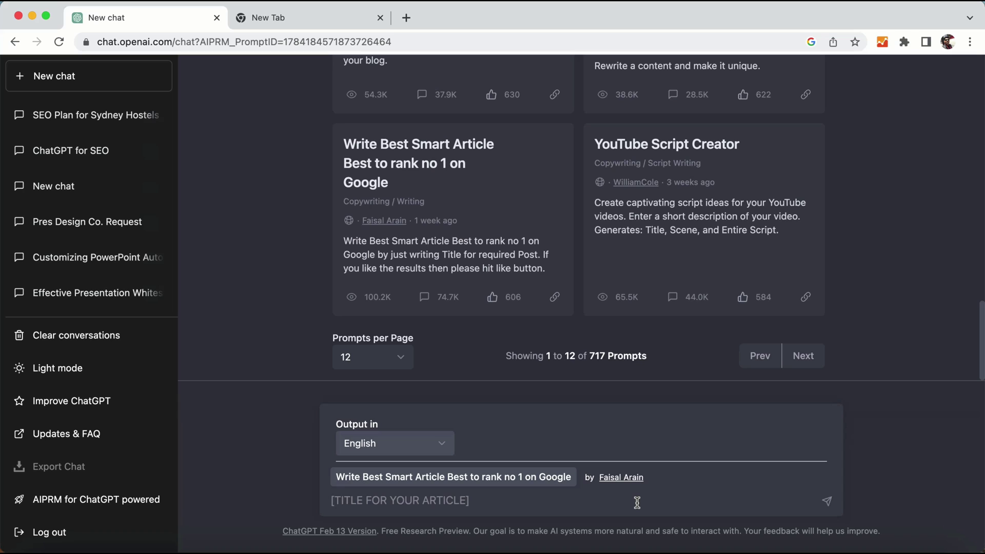
pyautogui.write('[]')
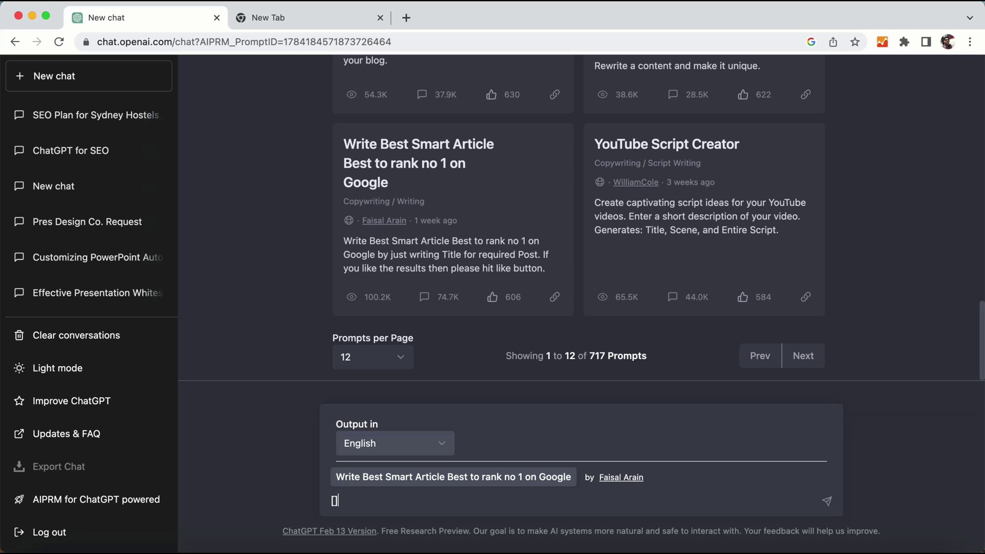
pyautogui.write('Best hostels in Sydney')
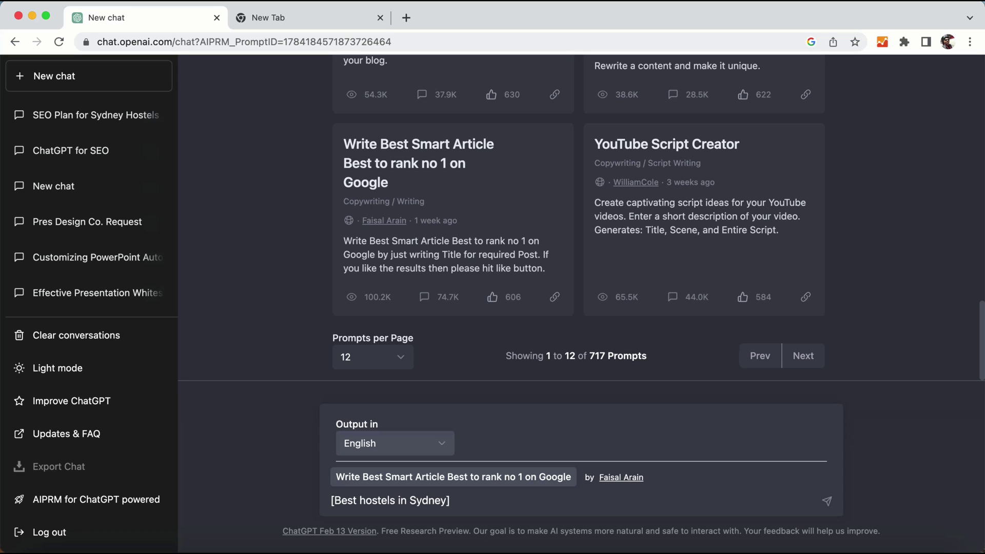
pyautogui.press('Return')
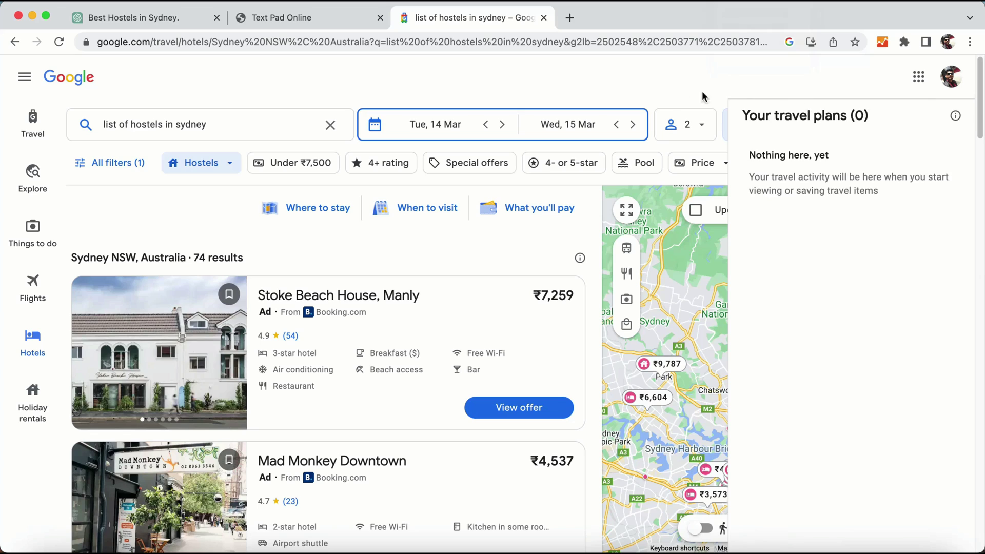
# Step: Switch to Google's hotel results for "list of hostels in sydney" and look through the listed hostels for names to add to the article
pyautogui.click(703, 96)
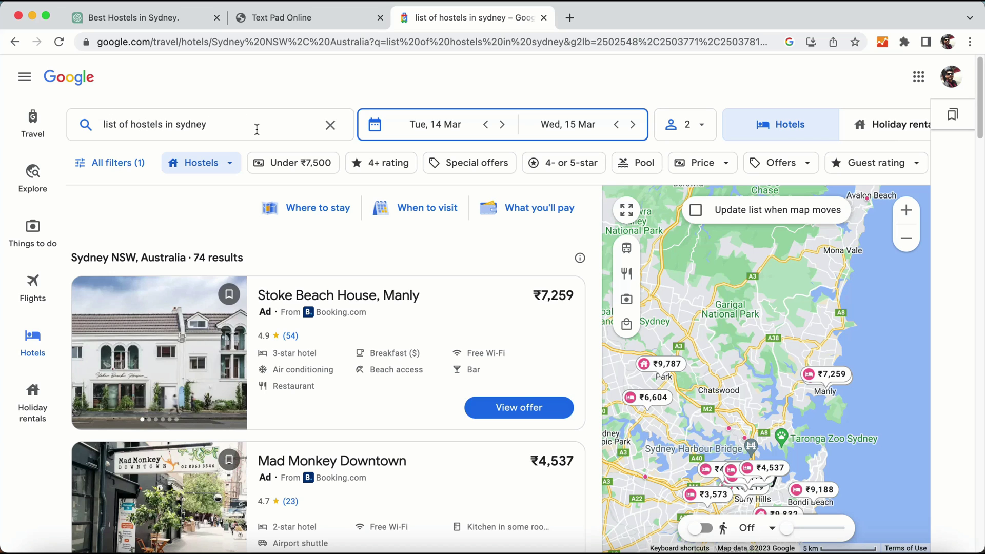
pyautogui.scroll(-3, 256, 128)
pyautogui.moveTo(392, 346); pyautogui.dragTo(458, 168)
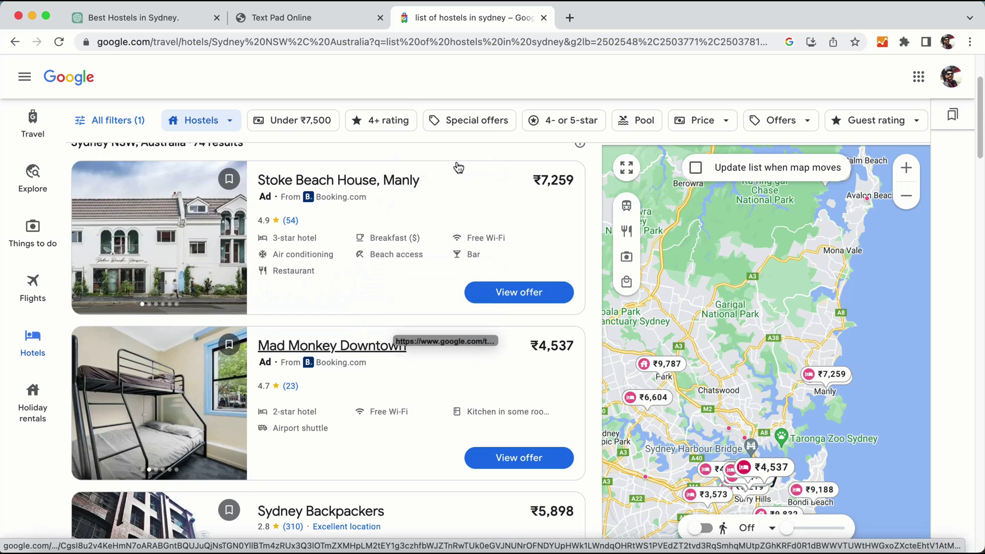
pyautogui.scroll(-10, 458, 167)
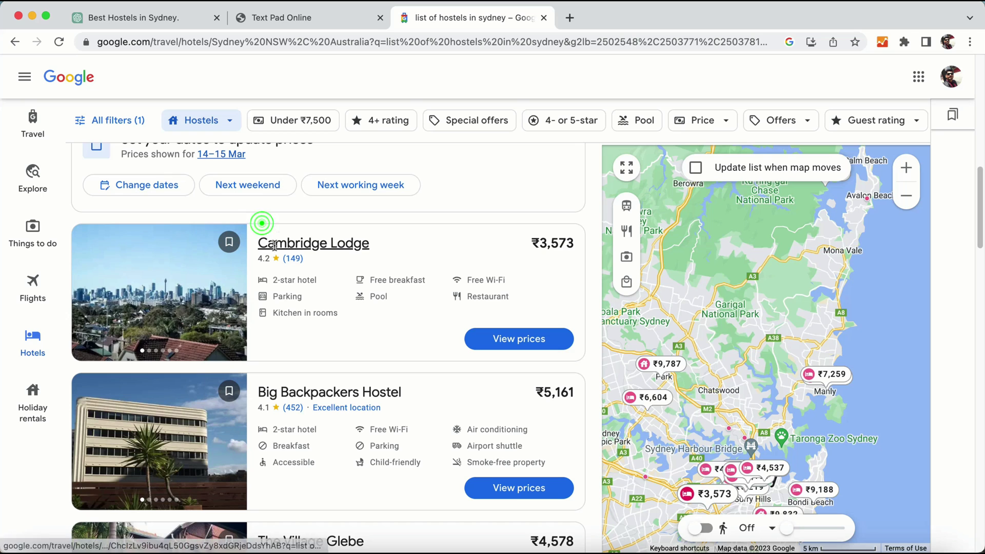
pyautogui.press('super+m')
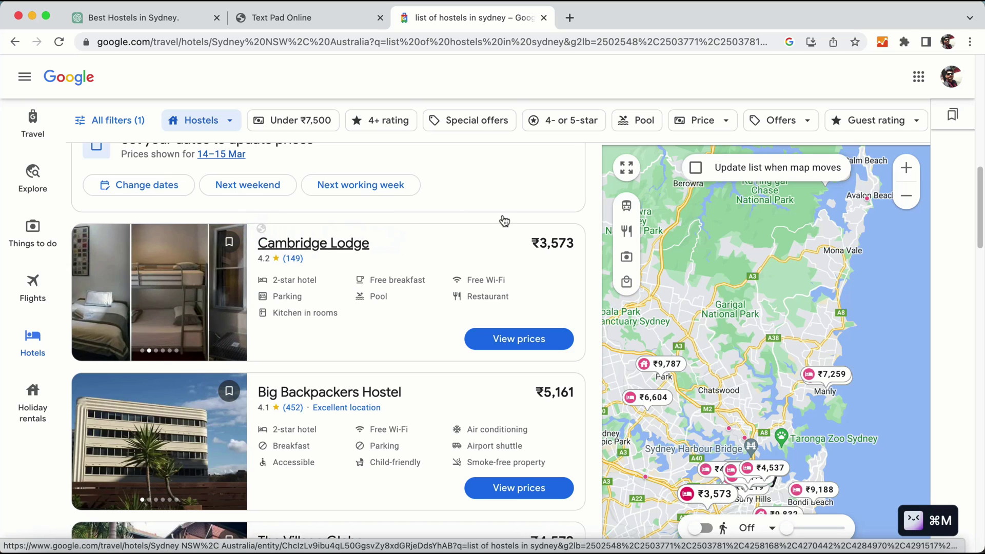
# Step: Back in ChatGPT, submit the follow-up "Include Yha Sydney Central, Wake Up! Sydney, Nomads Sydney, The Alison Randwick"
pyautogui.hotkey('ctrl', 'Tab')
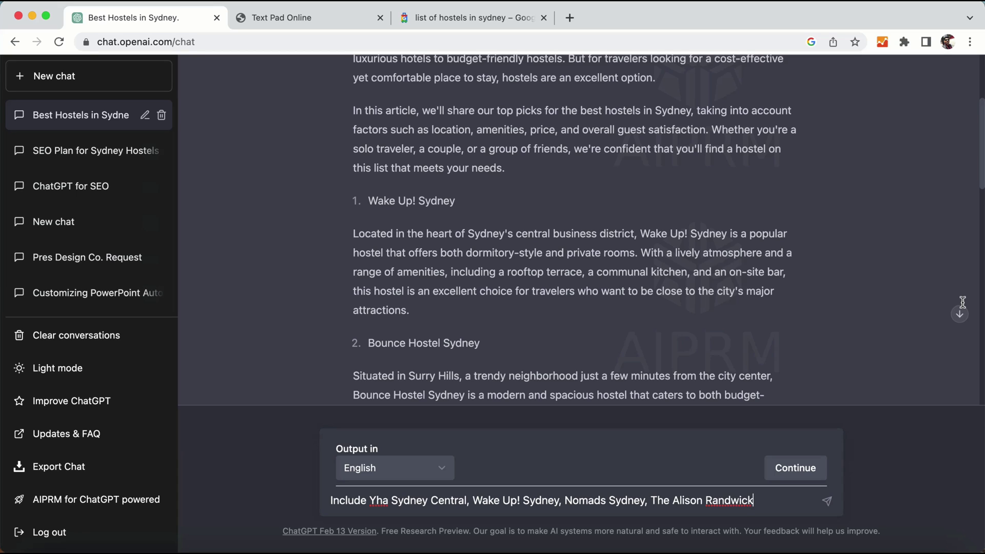
pyautogui.click(781, 497)
pyautogui.press('Return')
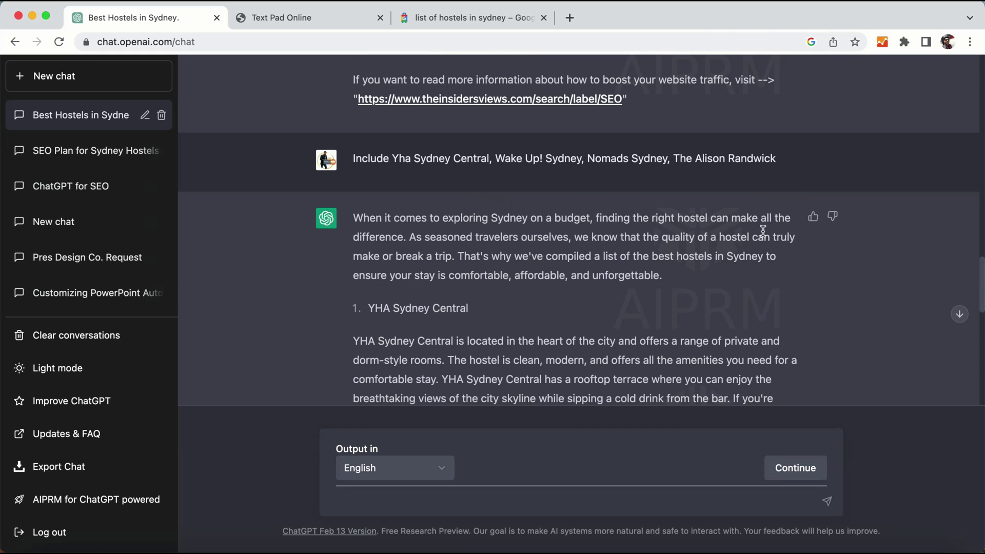
# Step: Read through the follow-up response, checking the section for each requested hostel and the conclusion
pyautogui.scroll(-3, 805, 240)
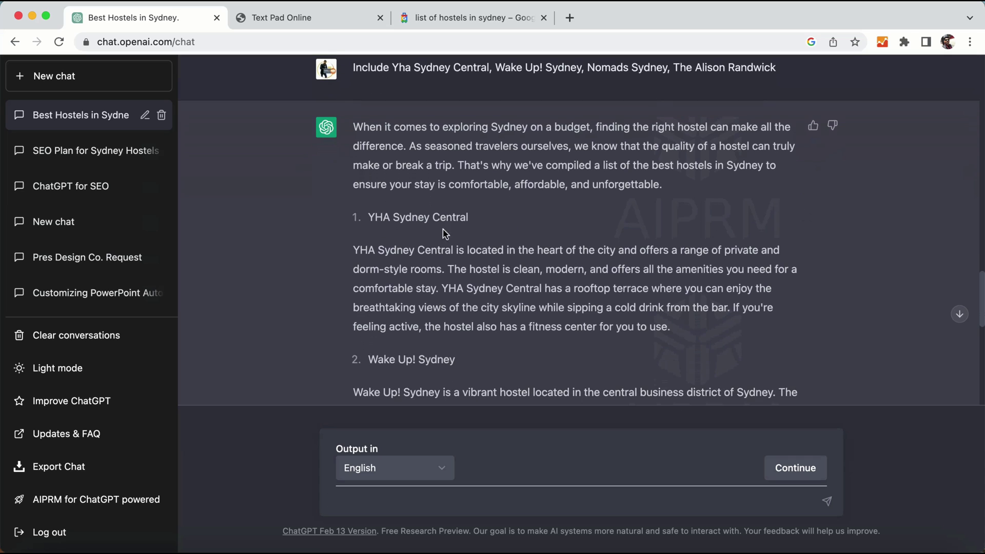
pyautogui.scroll(-2, 550, 230)
pyautogui.scroll(-6, 519, 217)
pyautogui.scroll(-5, 663, 239)
pyautogui.scroll(2, 679, 235)
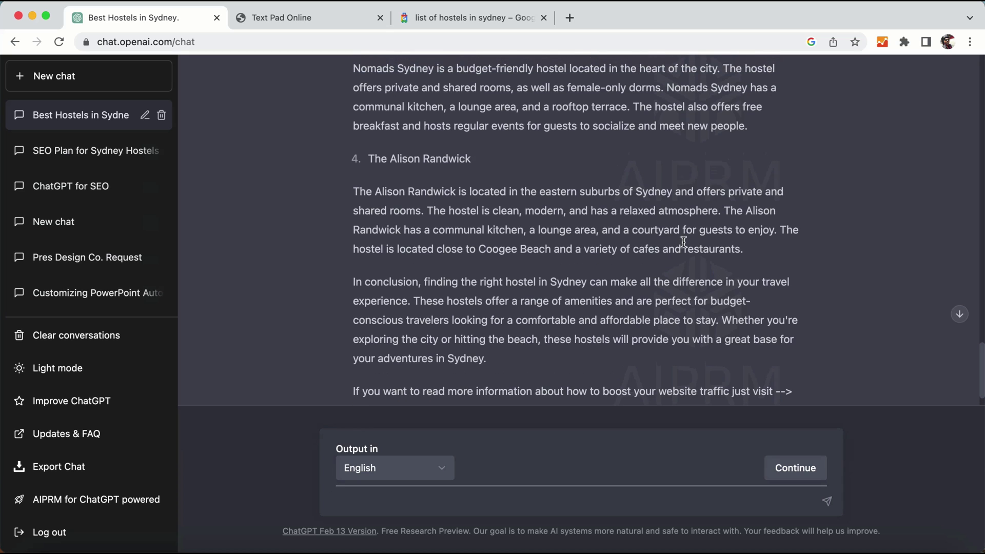
# Step: Copy the headline of the first generated article into Text Pad Online, prefixed with "Title:"
pyautogui.scroll(15, 683, 242)
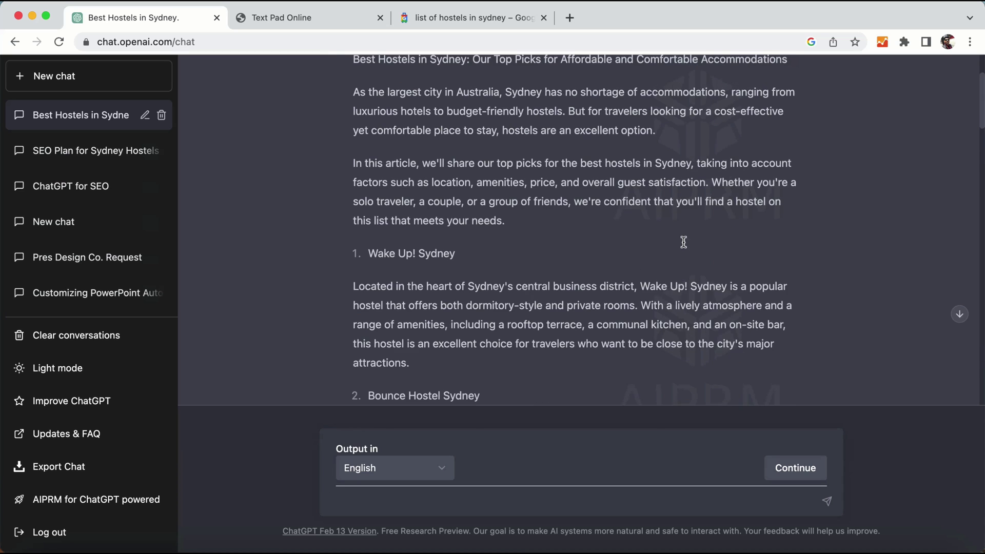
pyautogui.scroll(5, 684, 241)
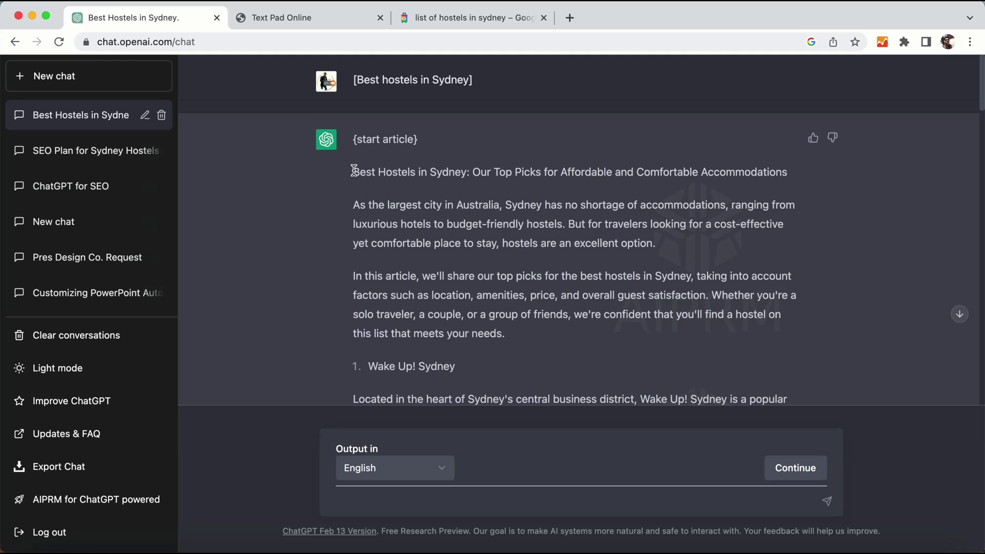
pyautogui.tripleClick(354, 171)
pyautogui.press('super+c')
pyautogui.press('super+m')
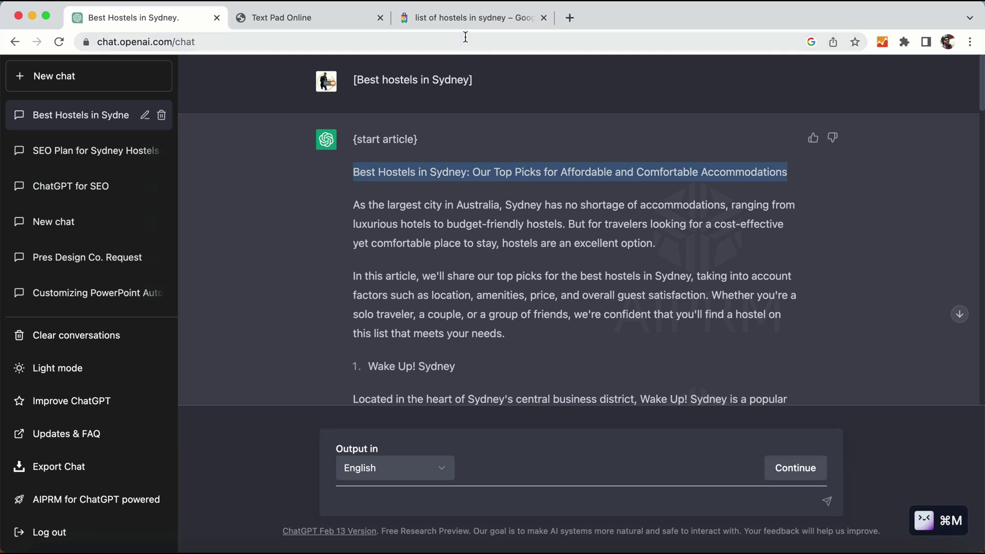
pyautogui.click(467, 17)
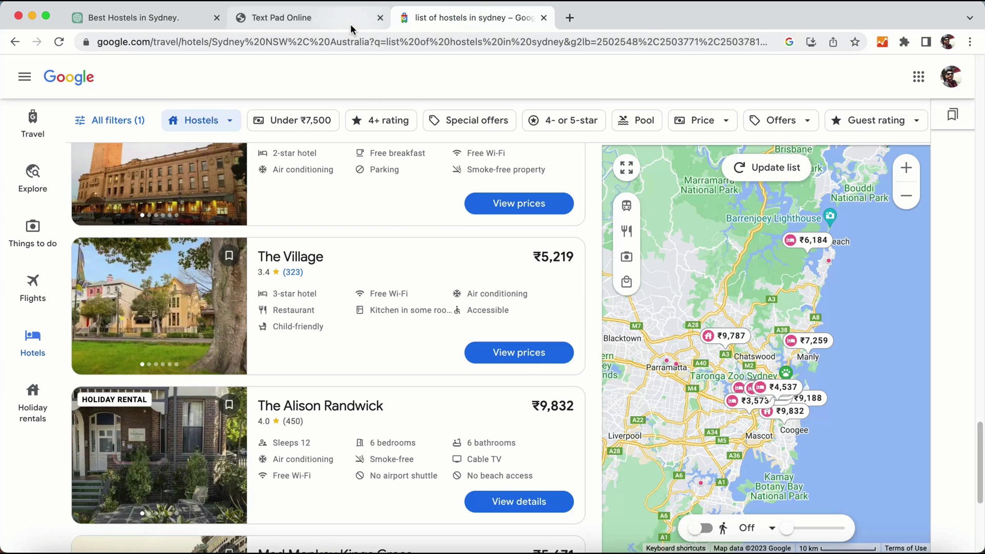
pyautogui.click(350, 24)
pyautogui.write('Title:')
pyautogui.press('super+v')
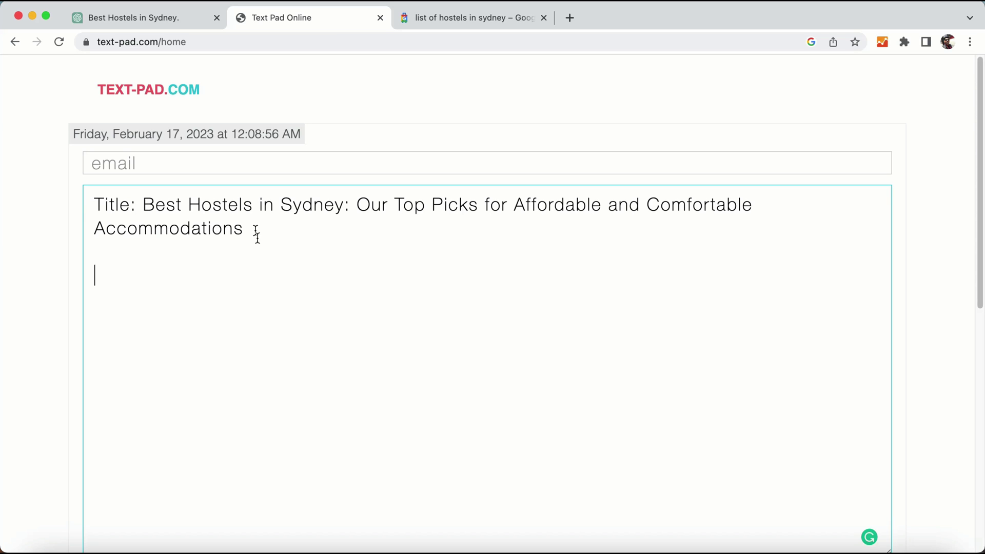
# Step: Copy the first article's body, from its opening paragraph through the conclusion, into Text Pad Online below the title
pyautogui.click(155, 21)
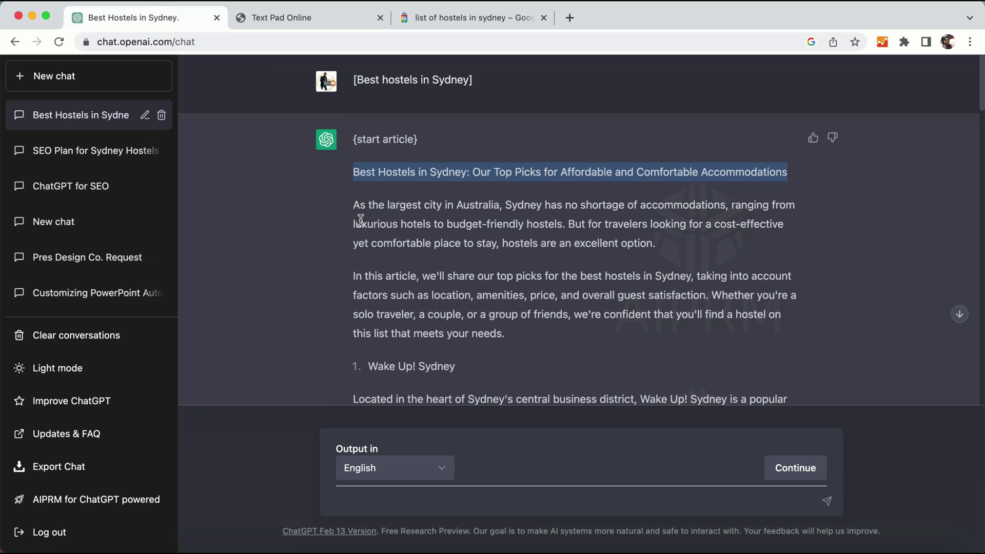
pyautogui.moveTo(356, 209); pyautogui.dragTo(614, 246)
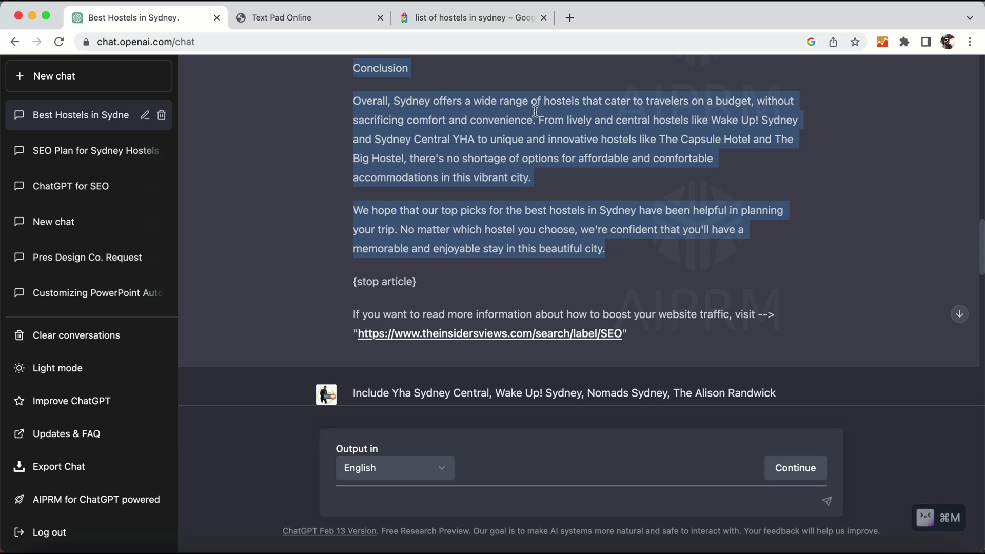
pyautogui.click(353, 18)
pyautogui.press('super+v')
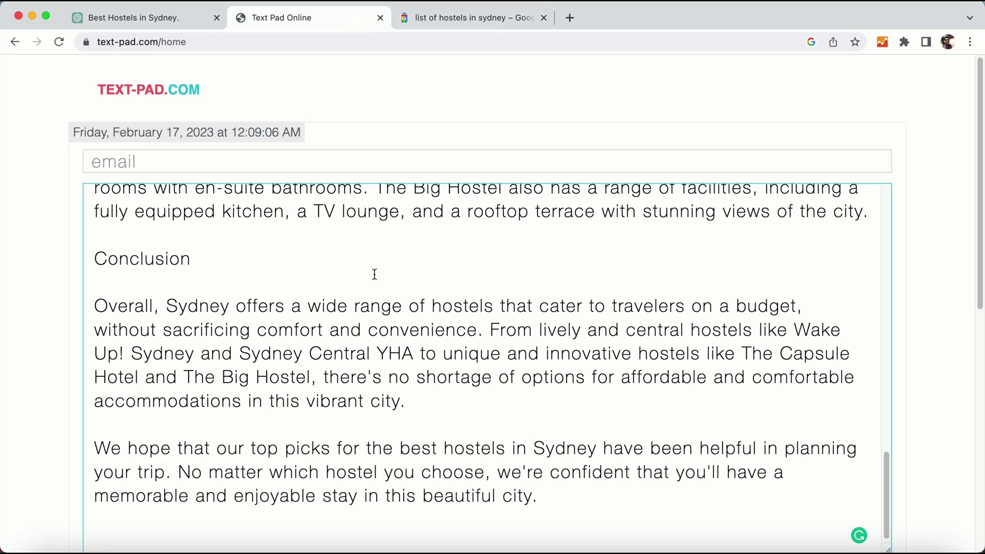
pyautogui.scroll(15, 547, 326)
# Step: Append ChatGPT's follow-up article, from its introduction through its conclusion, to the end of the Text Pad draft
pyautogui.click(142, 23)
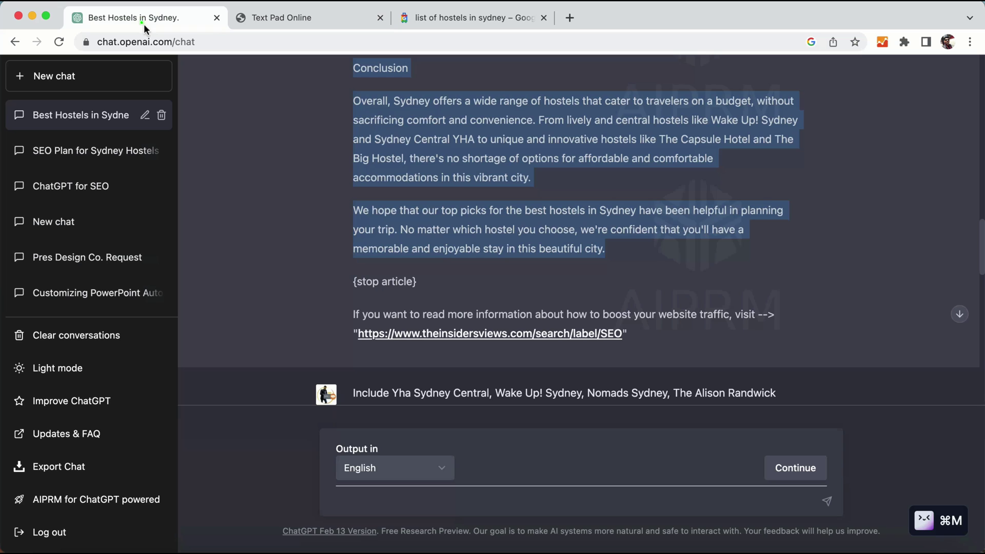
pyautogui.scroll(-5, 519, 242)
pyautogui.moveTo(354, 194); pyautogui.dragTo(578, 312)
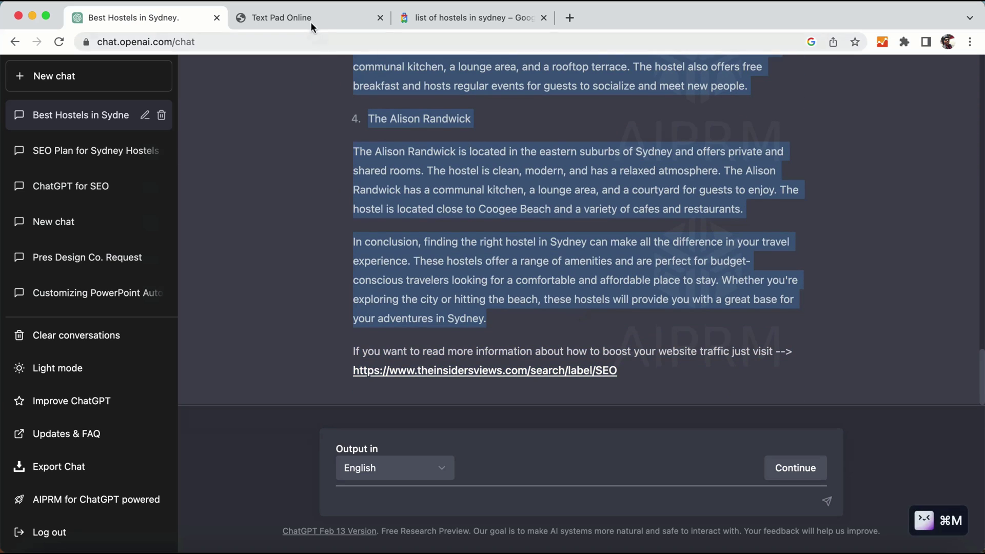
pyautogui.click(310, 18)
pyautogui.scroll(-15, 598, 347)
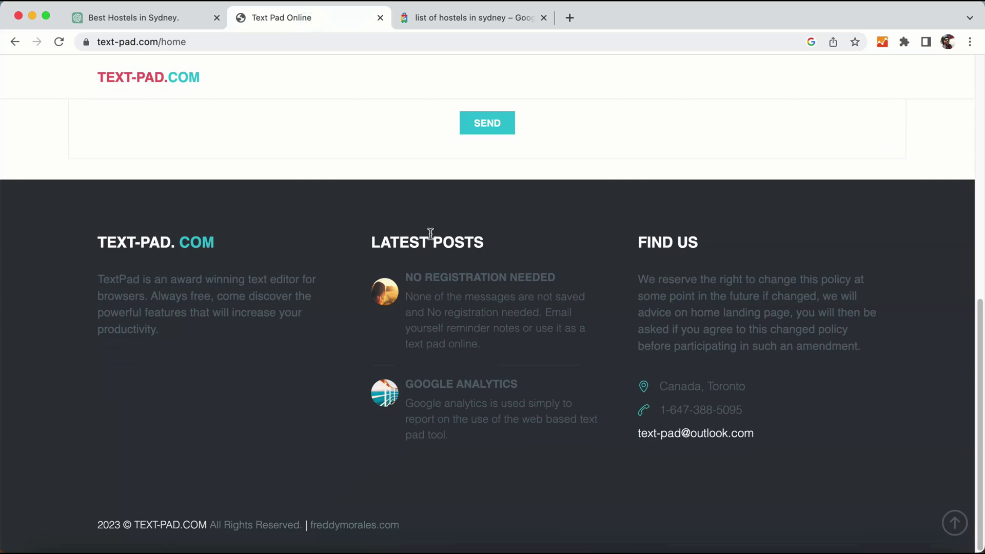
pyautogui.scroll(6, 281, 233)
pyautogui.press('super+v')
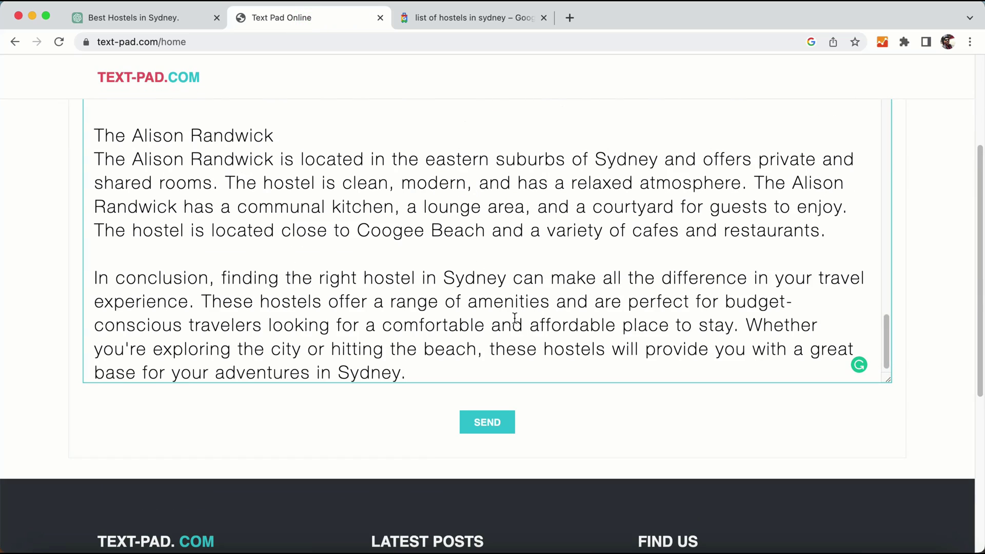
# Step: Delete the first article's "Conclusion" heading and the "Overall, Sydney offers..." paragraph from the middle of the draft, along with a leftover blank line
pyautogui.scroll(4, 515, 318)
pyautogui.scroll(-5, 508, 317)
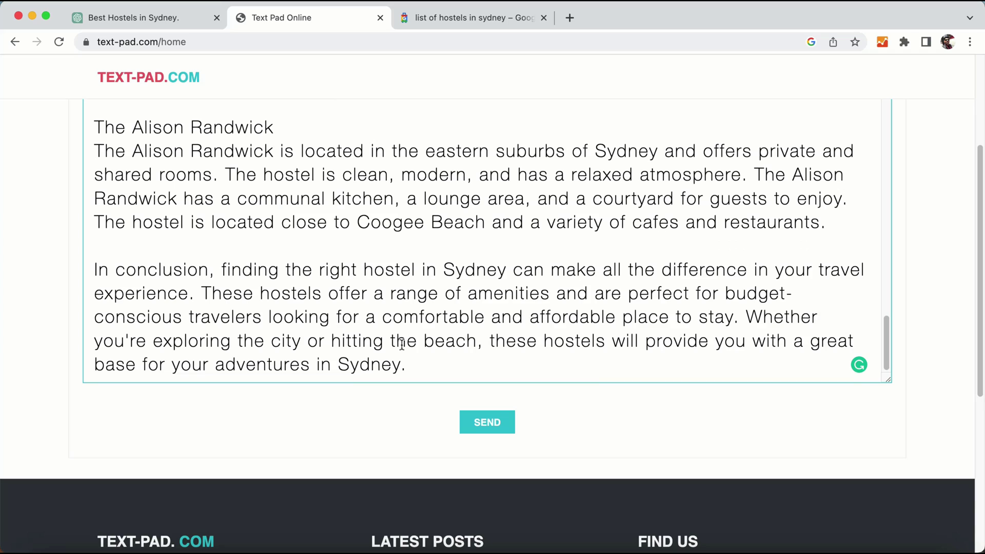
pyautogui.scroll(10, 465, 325)
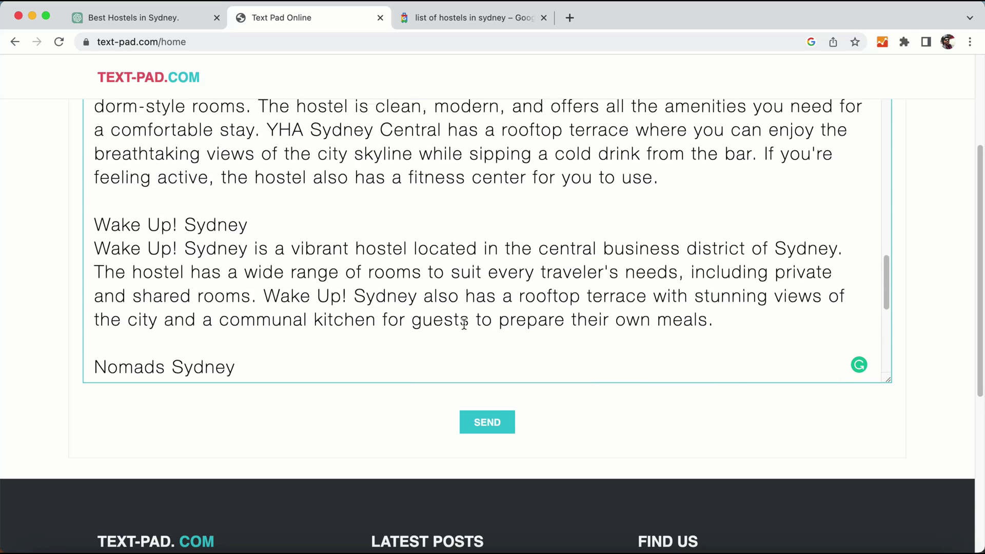
pyautogui.scroll(10, 344, 260)
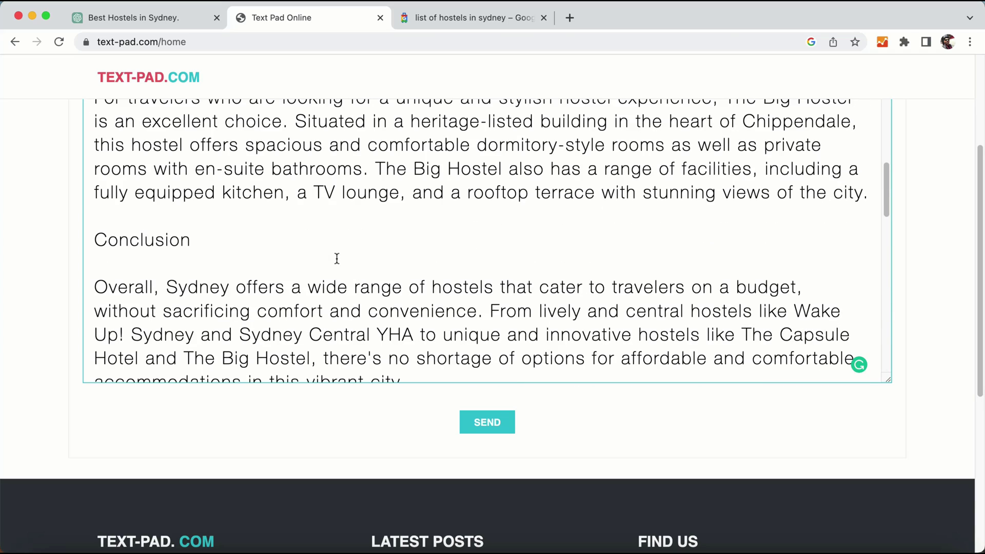
pyautogui.scroll(-3, 223, 251)
pyautogui.moveTo(90, 177); pyautogui.dragTo(433, 319)
pyautogui.press('super+m')
pyautogui.press('BackSpace')
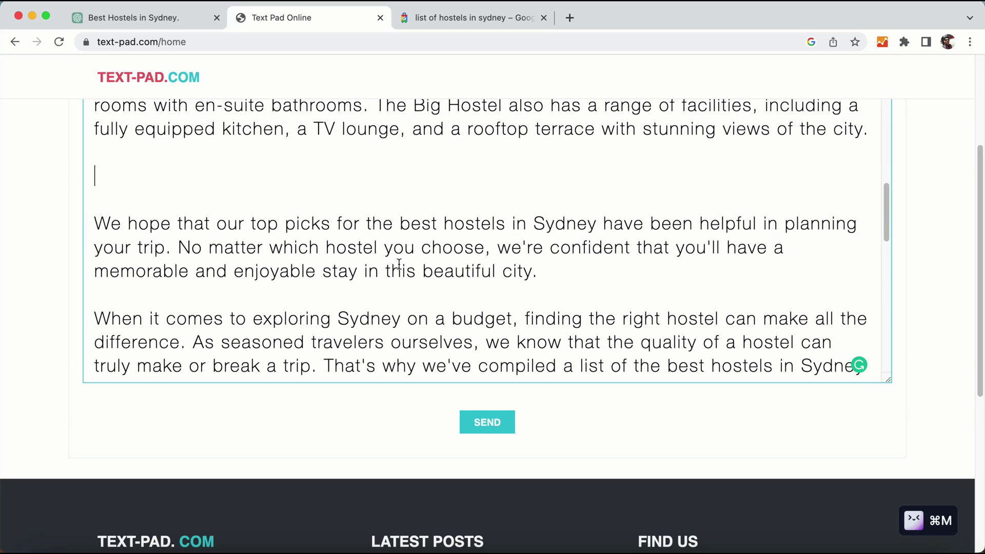
pyautogui.press('BackSpace')
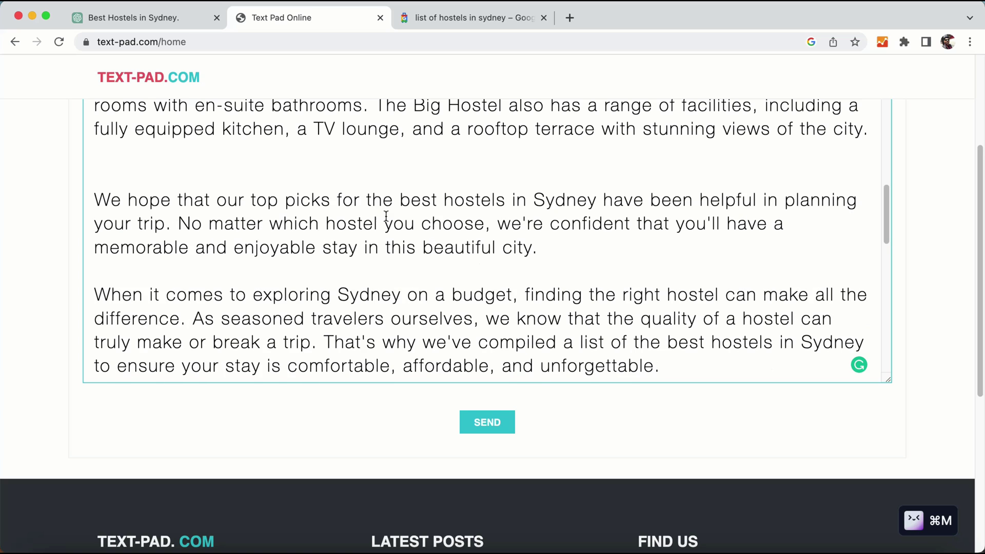
# Step: Delete the extra blank line above the "We hope that our top picks" paragraph in the draft
pyautogui.click(160, 168)
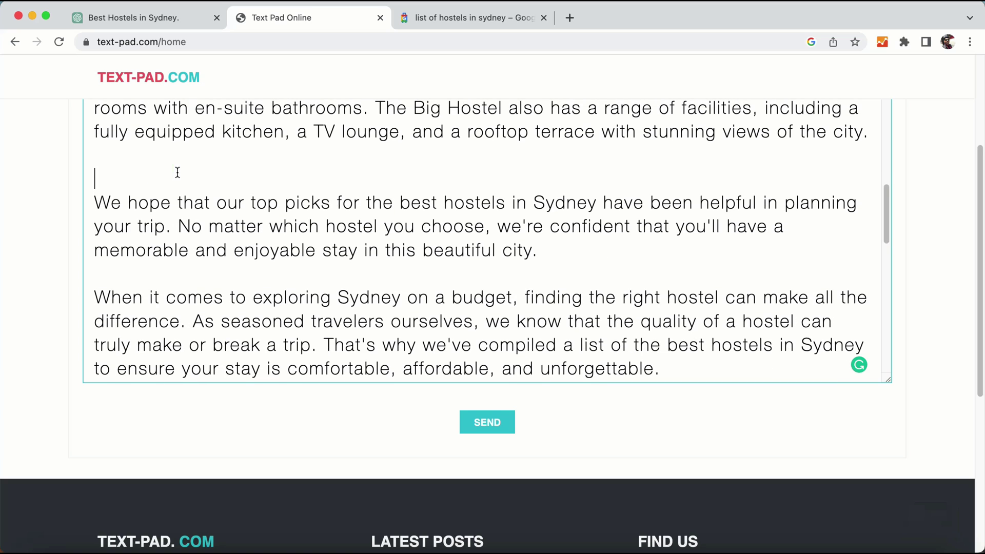
pyautogui.press('BackSpace')
pyautogui.scroll(-5, 573, 209)
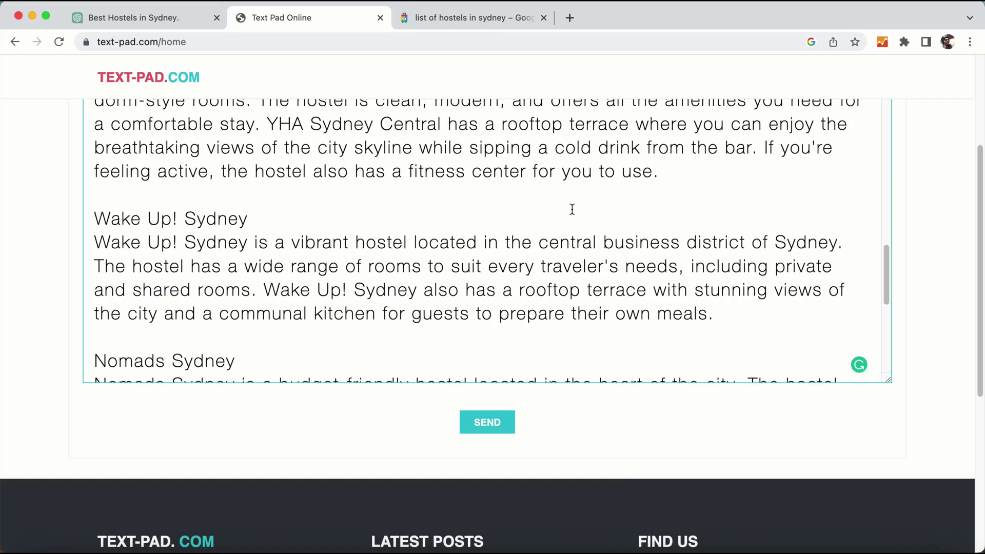
pyautogui.scroll(-6, 644, 207)
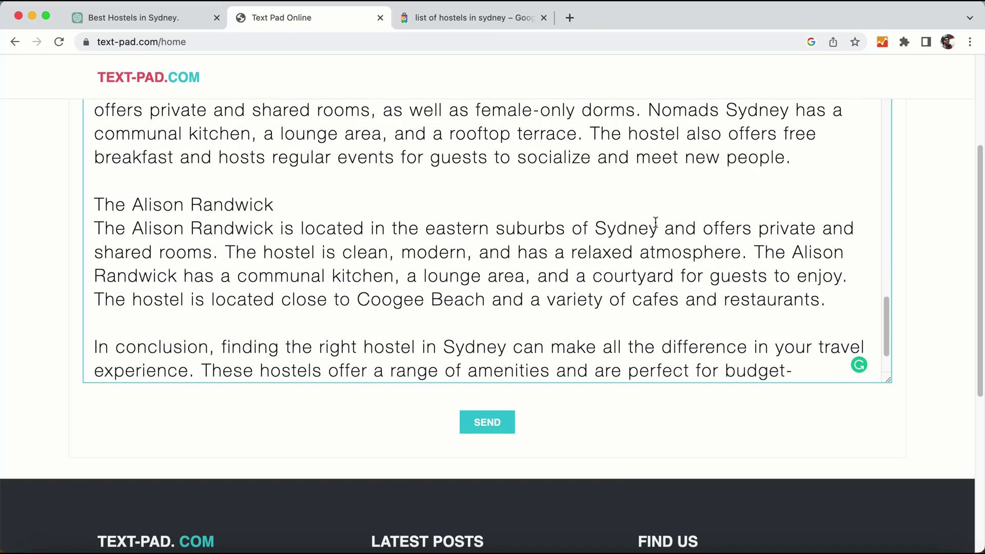
pyautogui.scroll(-3, 656, 222)
# Step: Copy the entire Text Pad draft into the empty Google Docs document "chatgptblog post"
pyautogui.scroll(10, 720, 243)
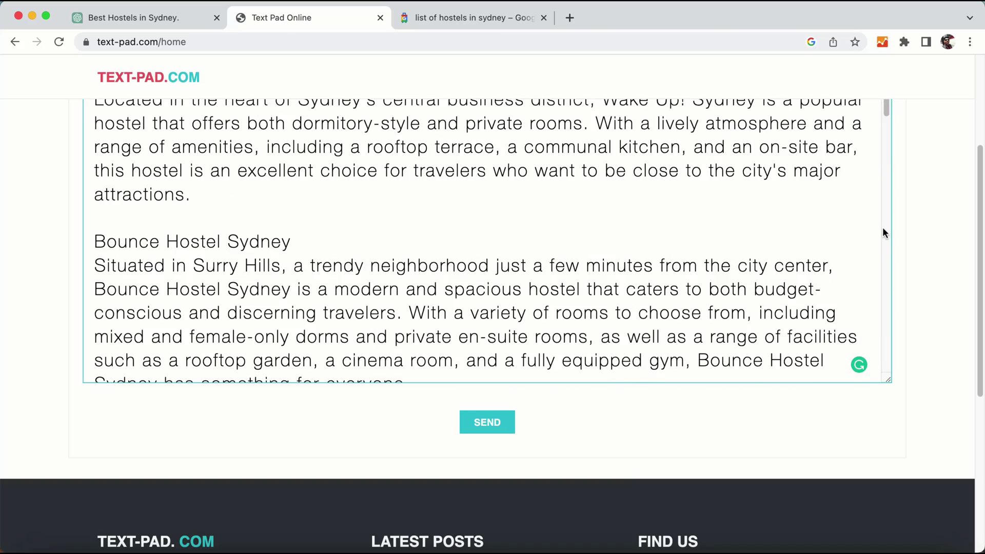
pyautogui.scroll(10, 884, 231)
pyautogui.press('super+a')
pyautogui.press('super+c')
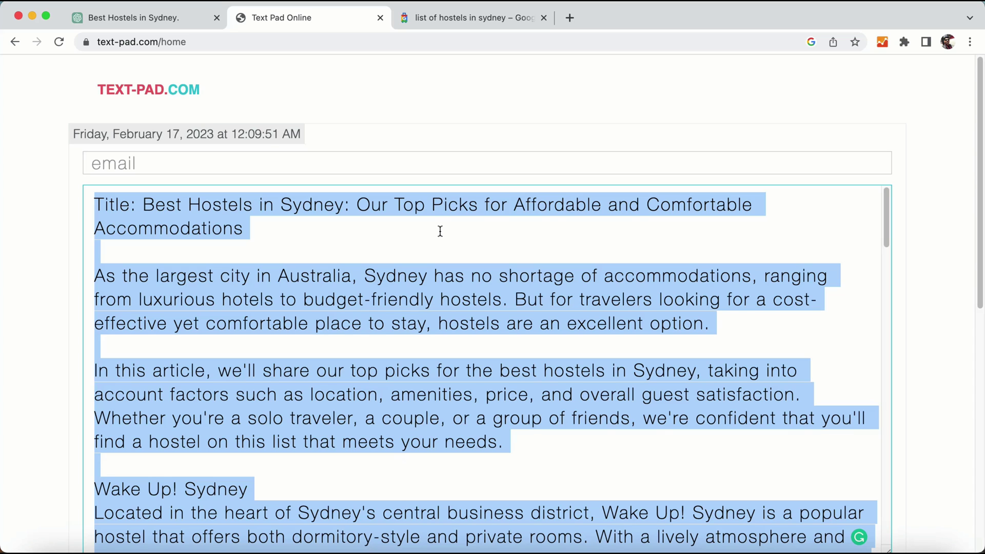
pyautogui.press('super+bracketleft')
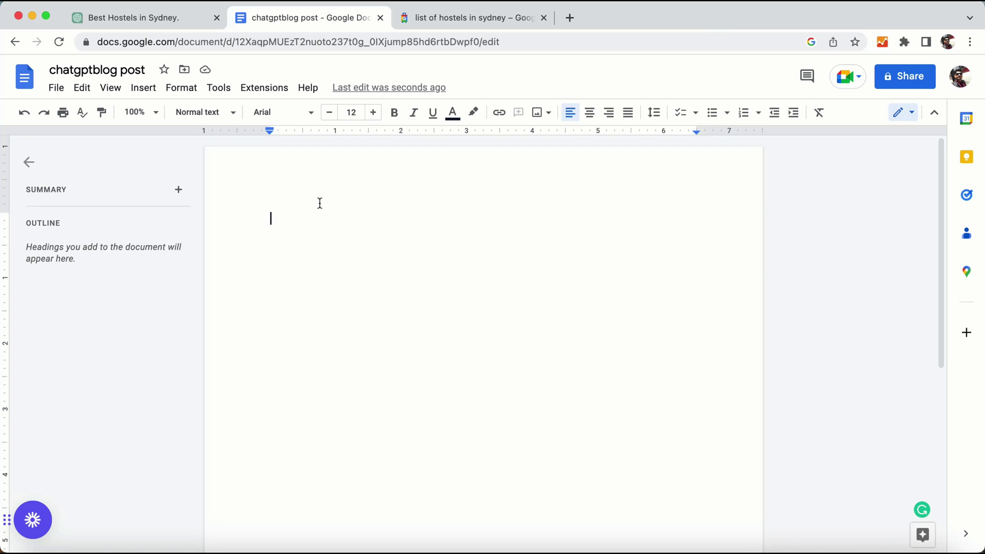
pyautogui.press('super+v')
pyautogui.scroll(20, 540, 237)
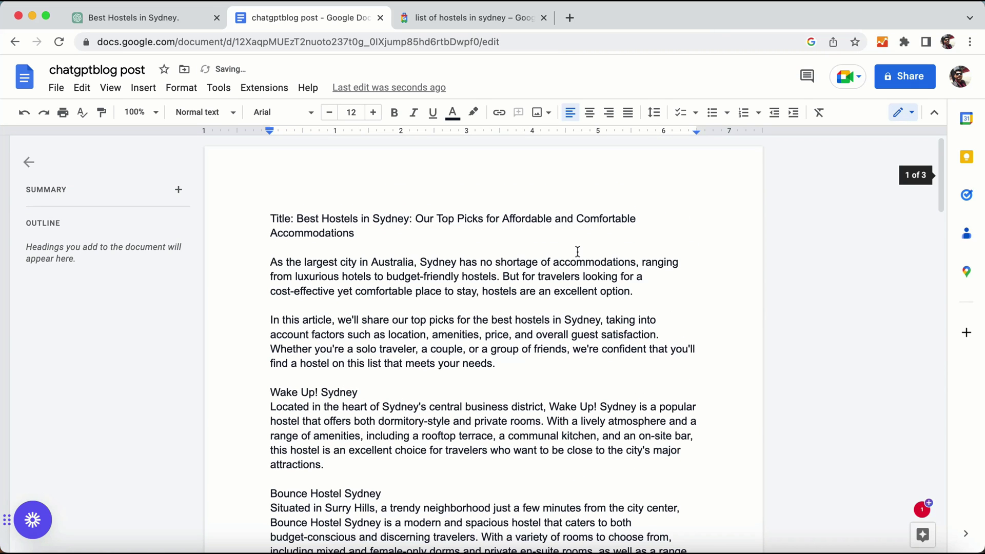
# Step: Remove the "Title:" prefix from the article's headline and style the headline as Heading 1
pyautogui.moveTo(270, 219); pyautogui.dragTo(297, 219)
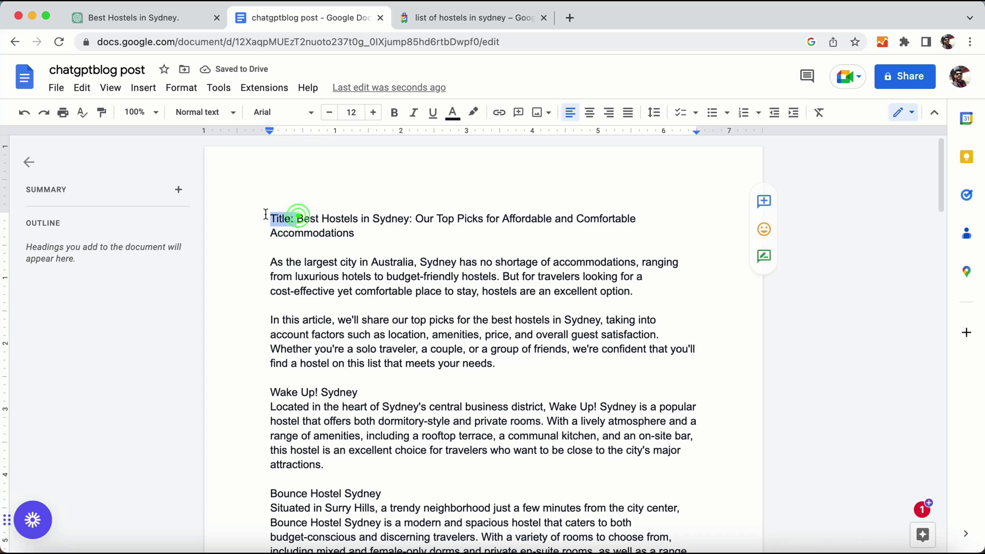
pyautogui.press('BackSpace')
pyautogui.tripleClick(333, 220)
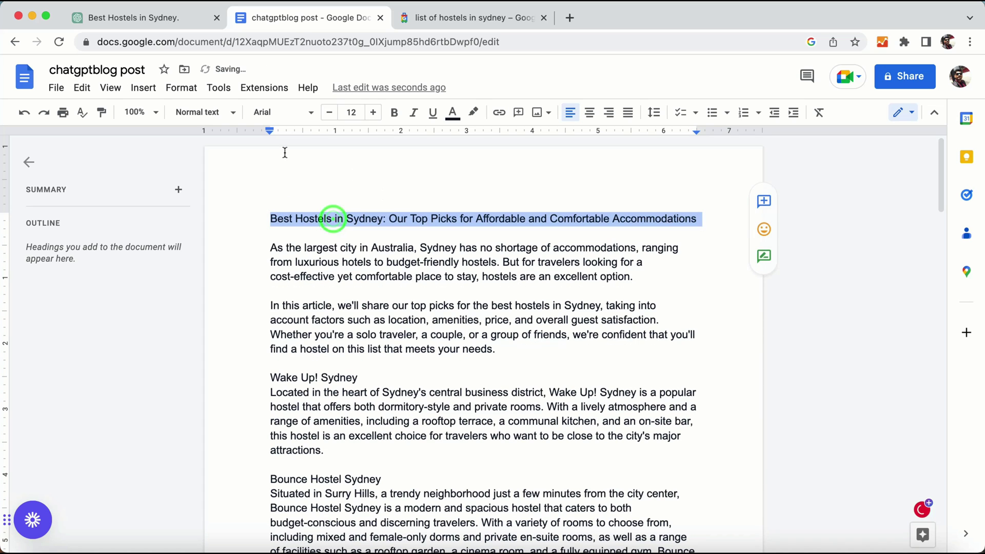
pyautogui.click(210, 111)
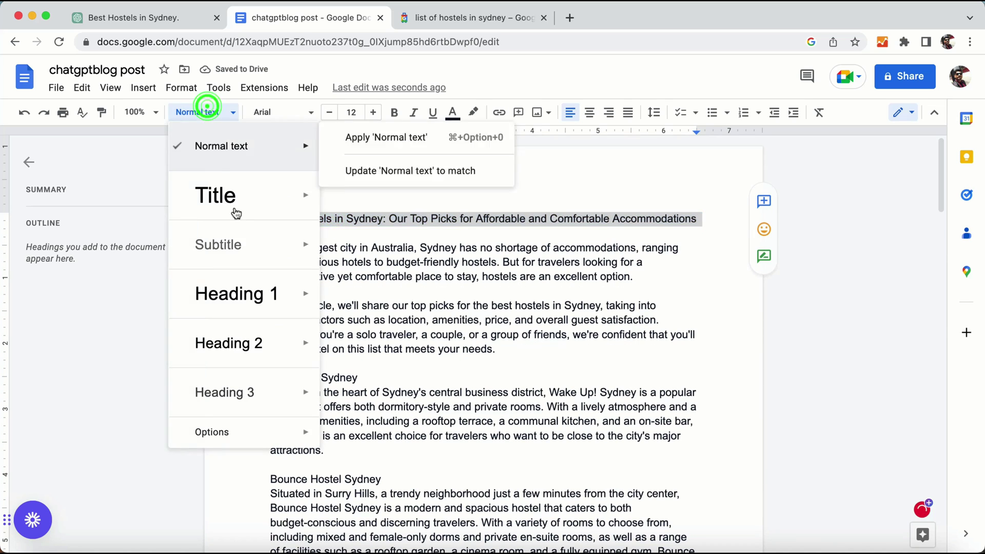
pyautogui.moveTo(245, 296)
pyautogui.click(390, 286)
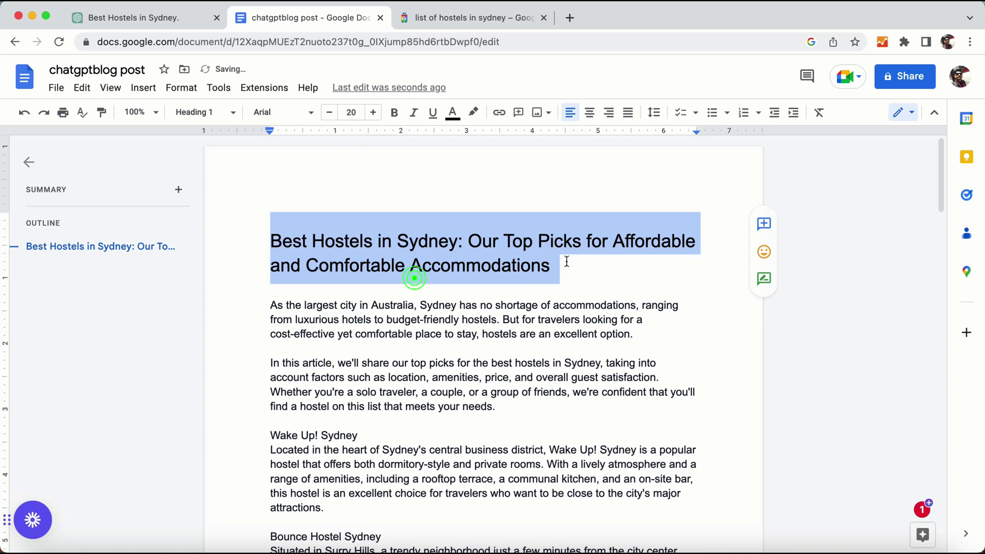
pyautogui.click(599, 265)
# Step: Add a blank line below the first "Wake Up! Sydney" subheading and style the subheading as Heading 2
pyautogui.scroll(-3, 643, 281)
pyautogui.scroll(1, 644, 281)
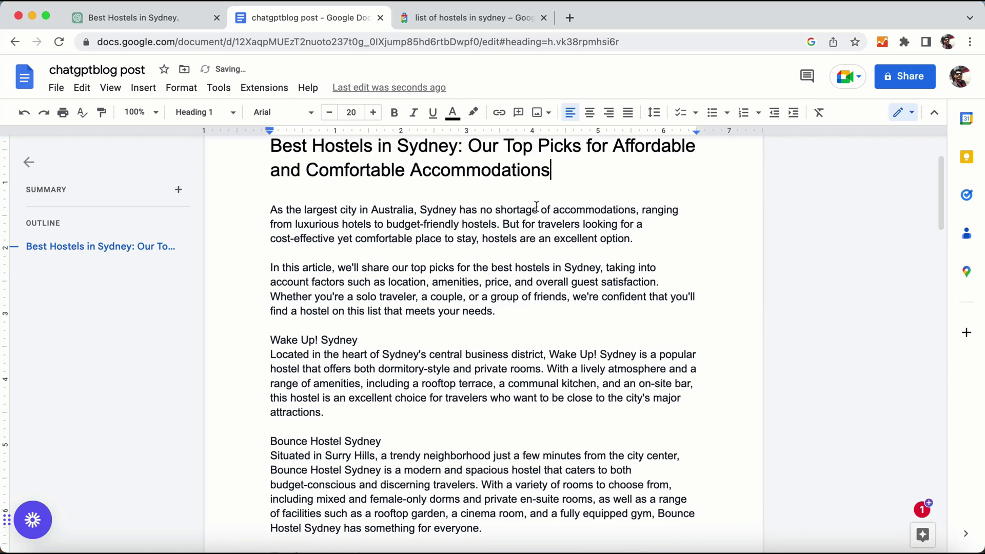
pyautogui.click(403, 176)
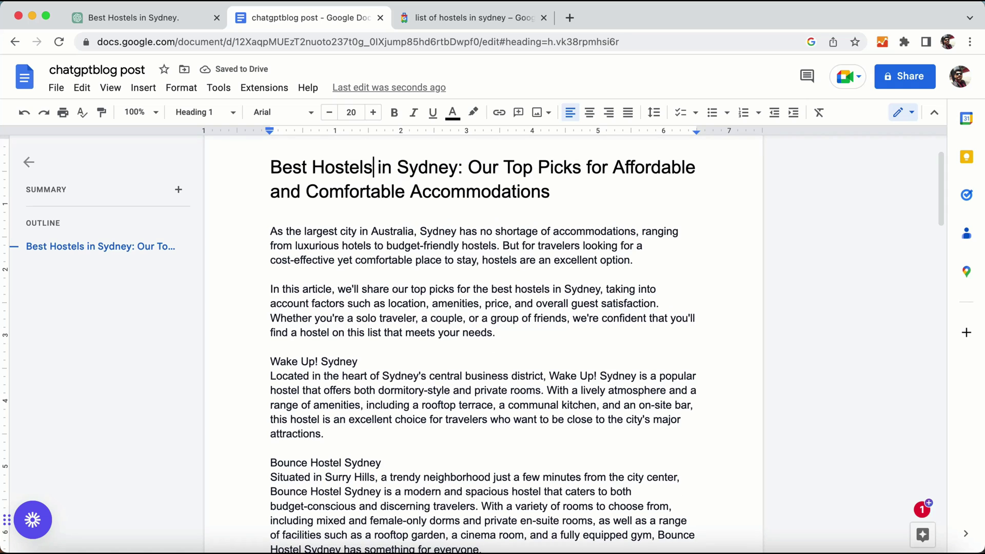
pyautogui.scroll(-2, 519, 275)
pyautogui.tripleClick(318, 280)
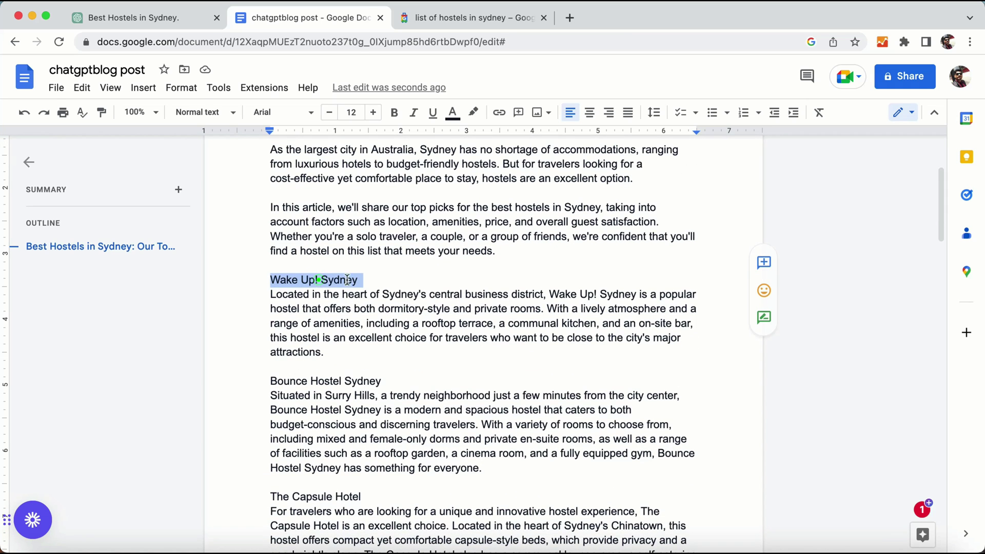
pyautogui.press('Right')
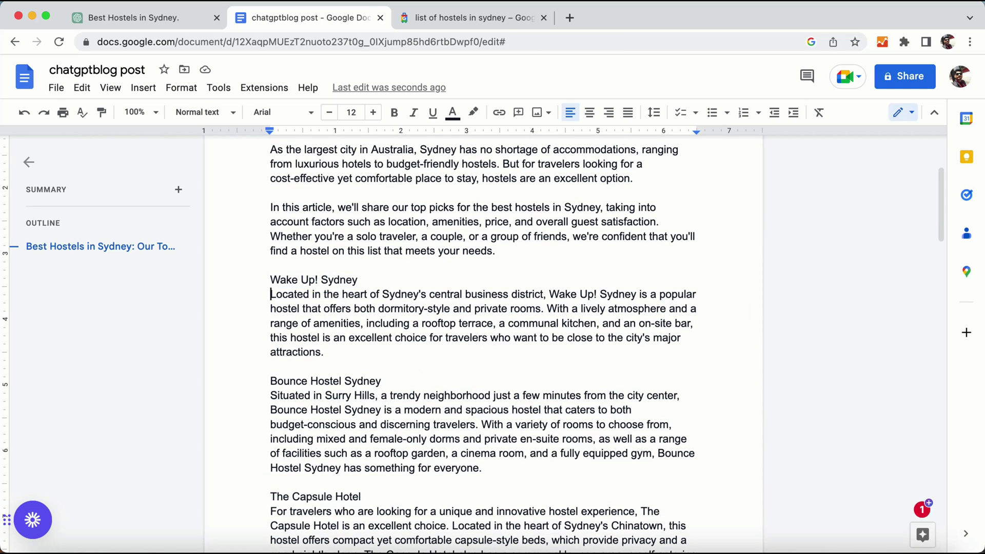
pyautogui.press('Return')
pyautogui.tripleClick(301, 276)
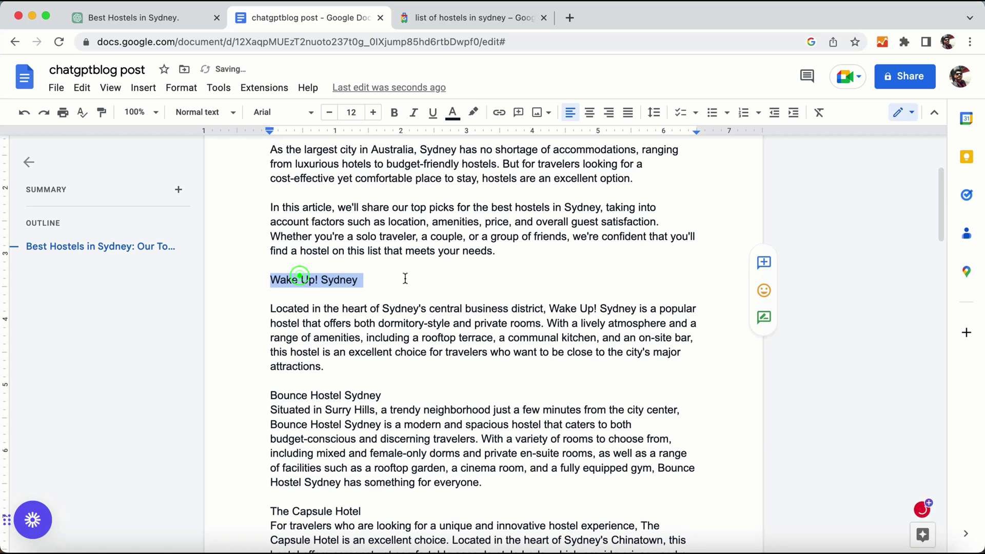
pyautogui.click(230, 113)
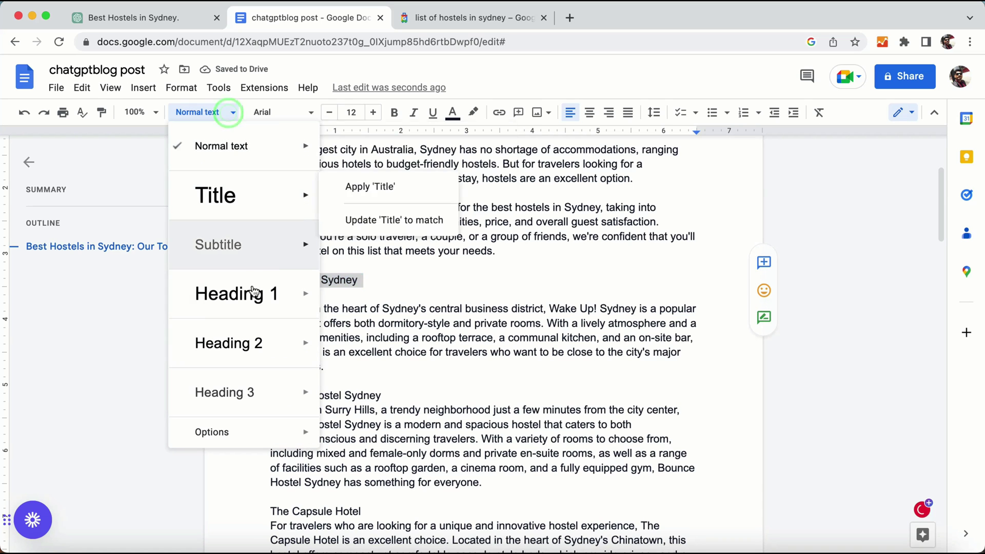
pyautogui.moveTo(257, 343)
pyautogui.click(384, 334)
pyautogui.click(434, 299)
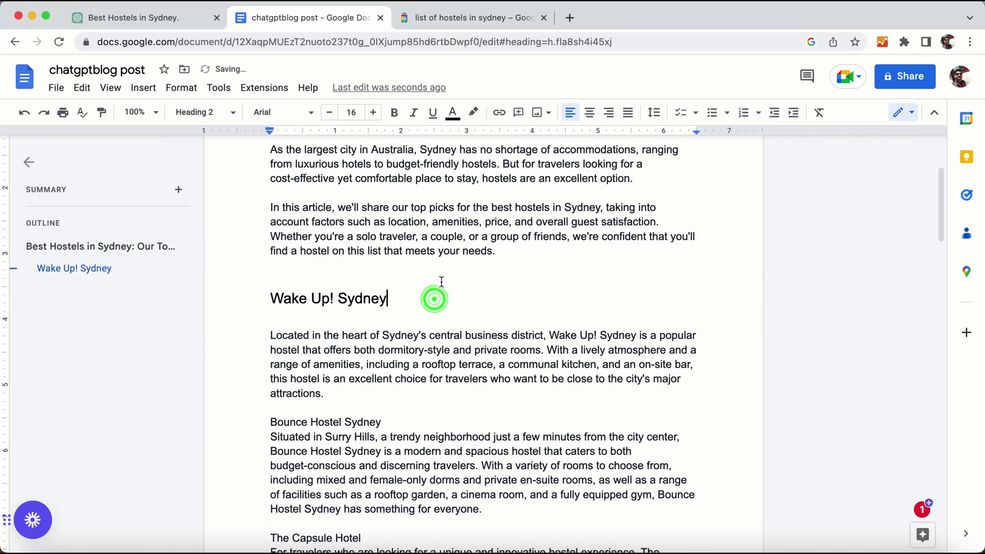
# Step: Add a blank line below the "Bounce Hostel Sydney" subheading and style the subheading as Heading 2
pyautogui.scroll(-5, 421, 277)
pyautogui.click(396, 205)
pyautogui.press('Return')
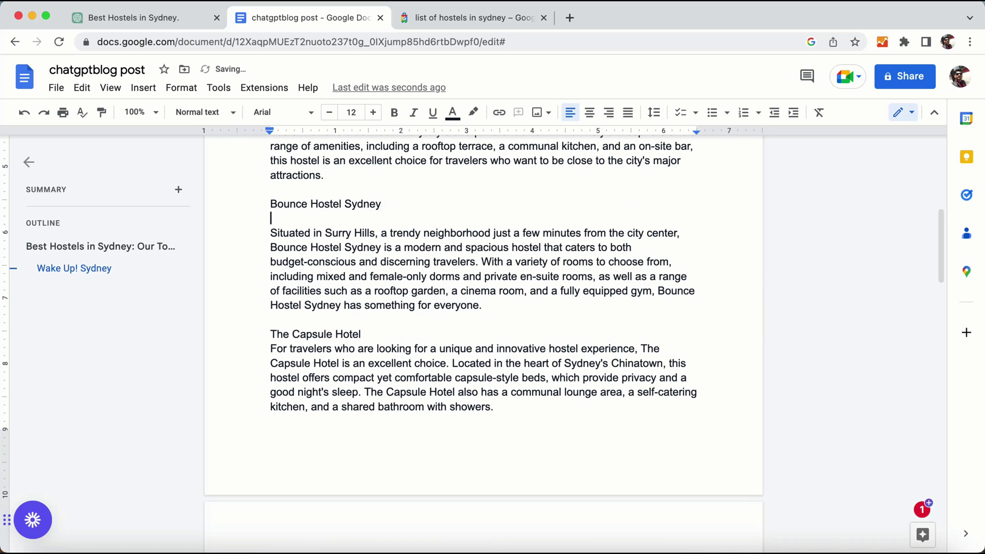
pyautogui.tripleClick(352, 206)
pyautogui.click(215, 112)
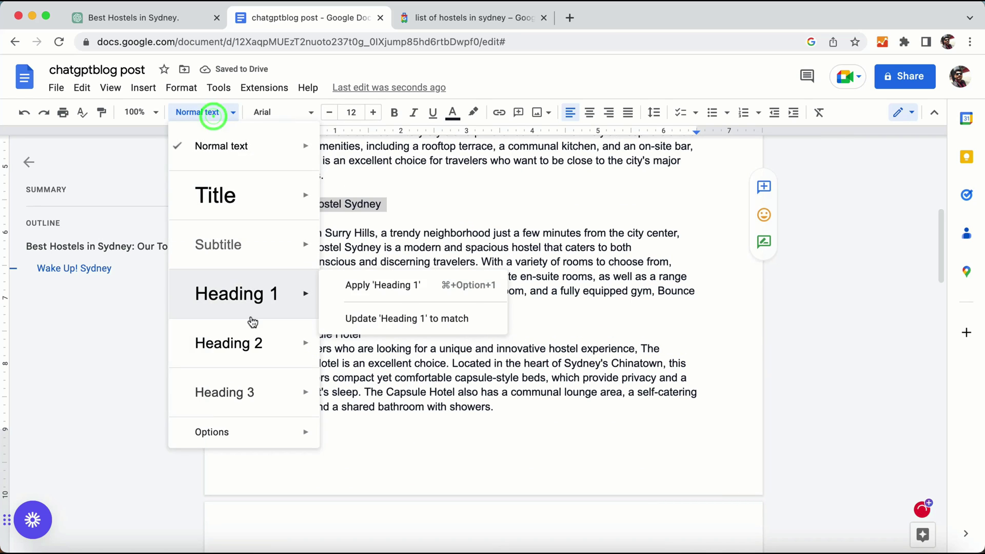
pyautogui.moveTo(282, 354)
pyautogui.click(390, 336)
# Step: Add a blank line below the "The Capsule Hotel" subheading and style the subheading as Heading 2
pyautogui.click(363, 355)
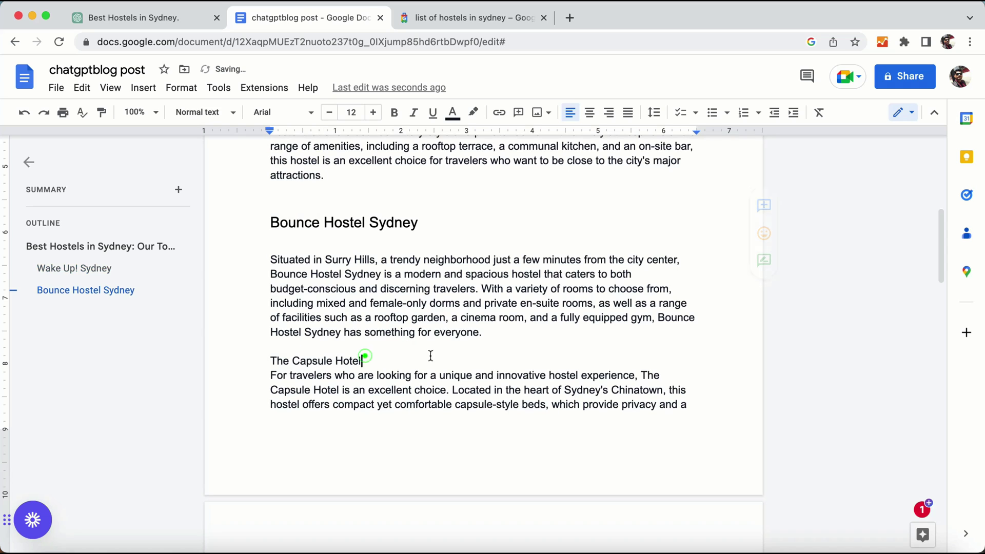
pyautogui.press('Return')
pyautogui.moveTo(370, 362); pyautogui.dragTo(269, 362)
pyautogui.click(215, 112)
pyautogui.moveTo(268, 324)
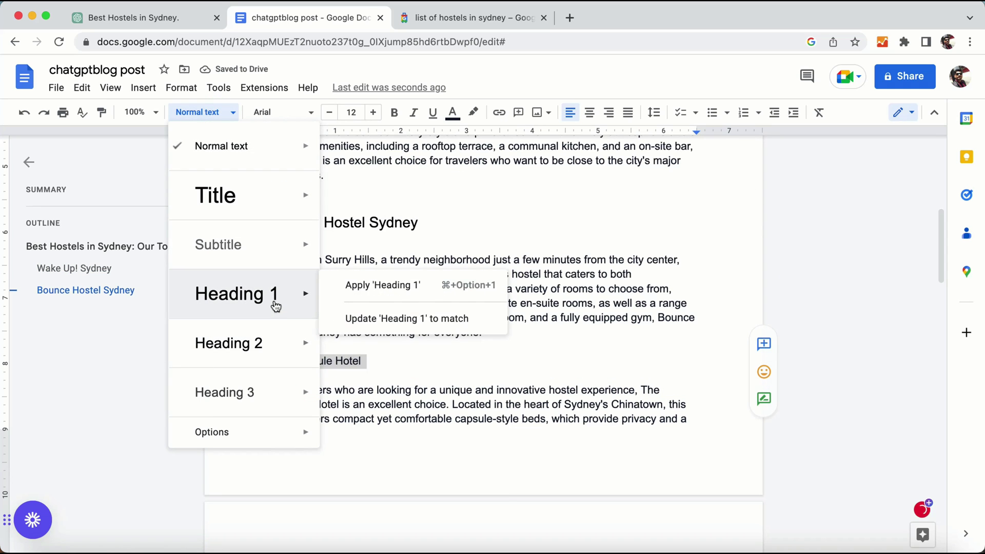
pyautogui.click(410, 335)
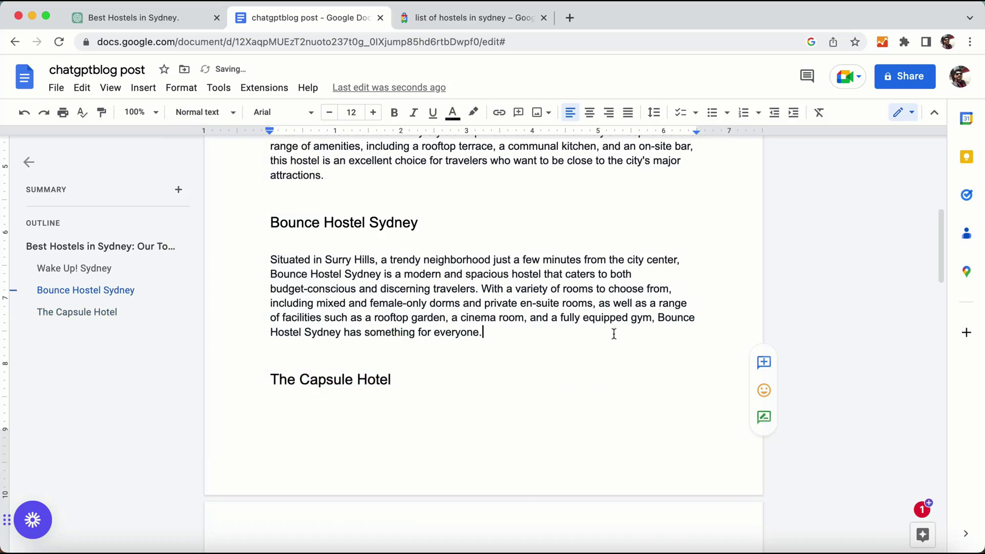
# Step: Look through the remaining unformatted hostel sections and examine the location and amenity details in the first Wake Up! Sydney section
pyautogui.scroll(10, 616, 330)
pyautogui.scroll(-15, 606, 372)
pyautogui.scroll(-15, 607, 372)
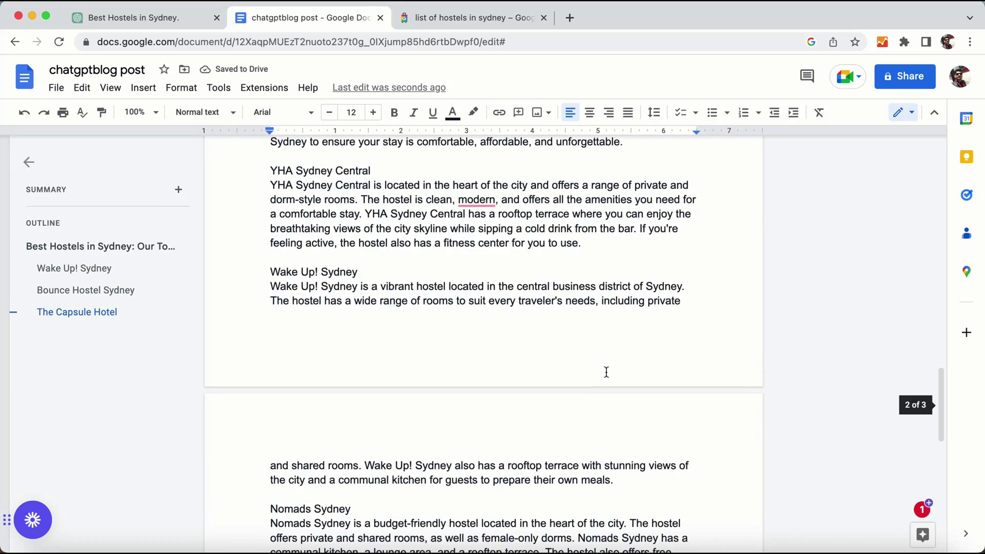
pyautogui.scroll(10, 607, 372)
pyautogui.scroll(20, 607, 373)
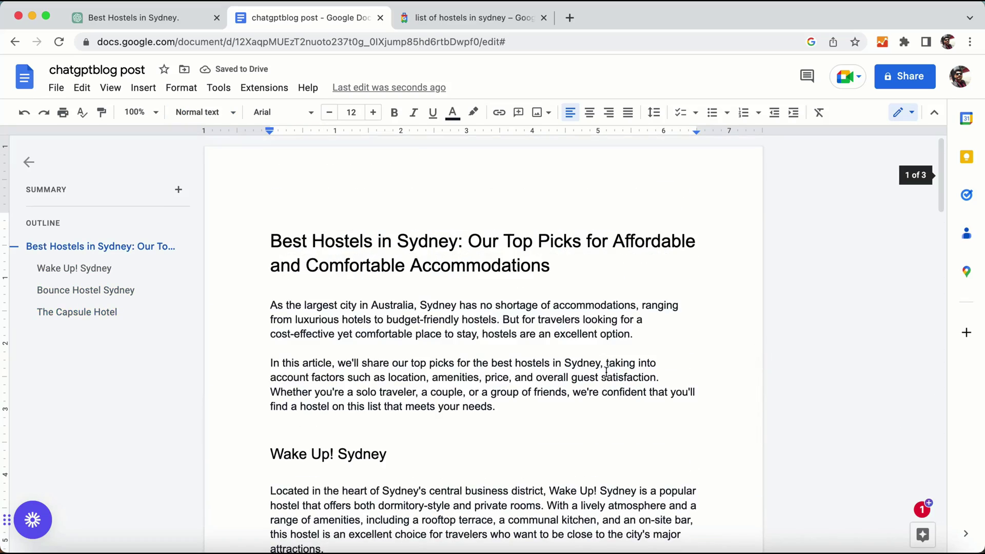
pyautogui.scroll(-3, 478, 360)
pyautogui.click(477, 361)
pyautogui.moveTo(466, 359); pyautogui.dragTo(531, 356)
pyautogui.moveTo(509, 388); pyautogui.dragTo(583, 385)
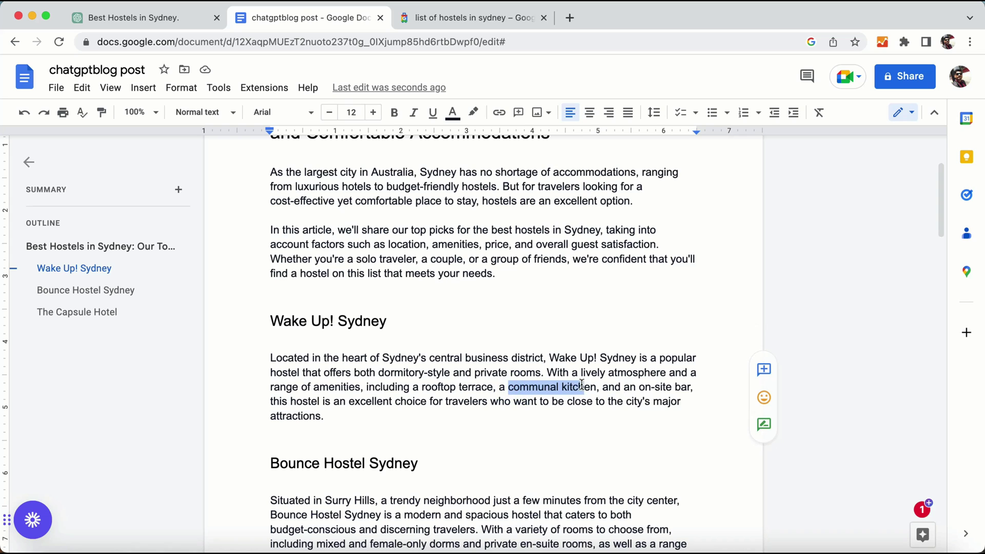
pyautogui.click(572, 323)
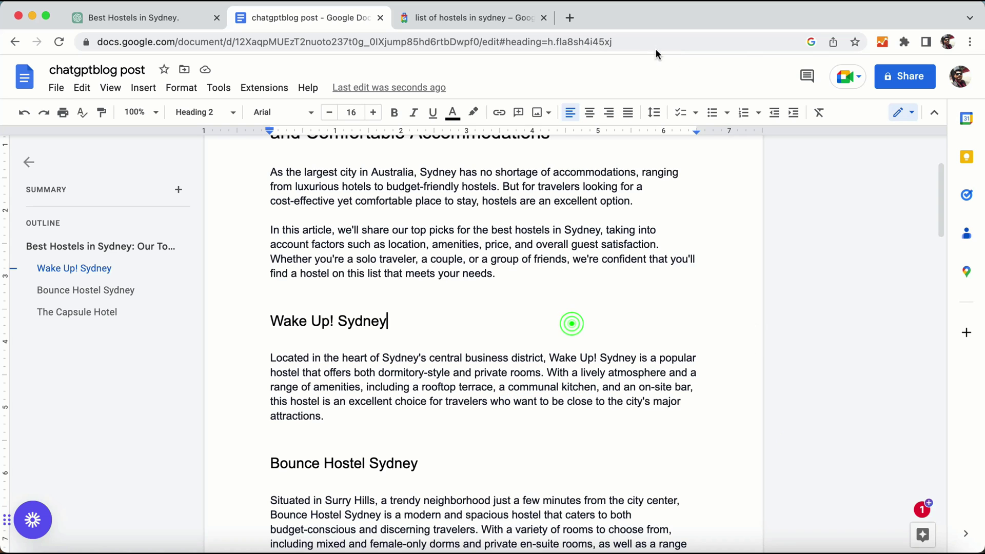
pyautogui.click(732, 2)
pyautogui.click(743, 42)
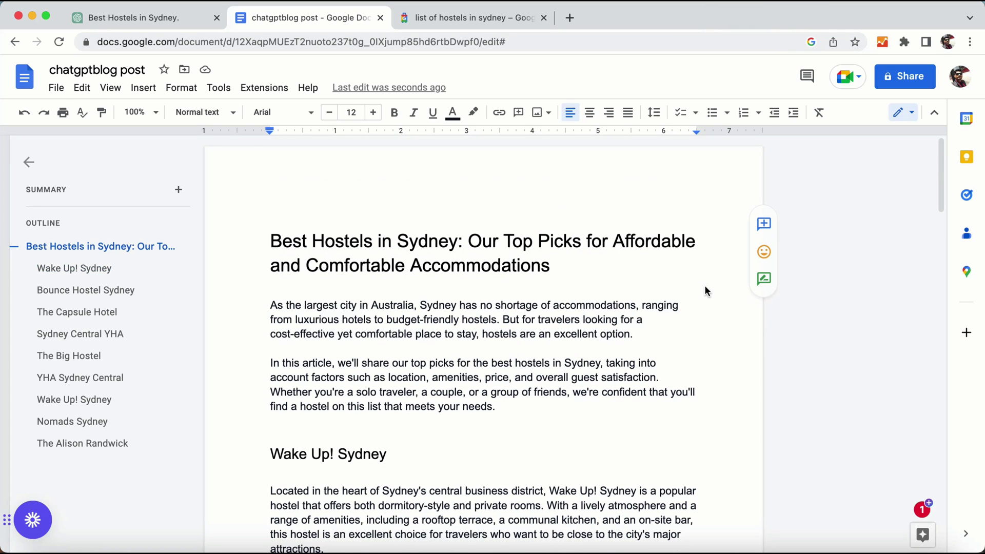
# Step: Review the formatted article's headings and sections from the headline through the conclusion
pyautogui.scroll(-20, 698, 282)
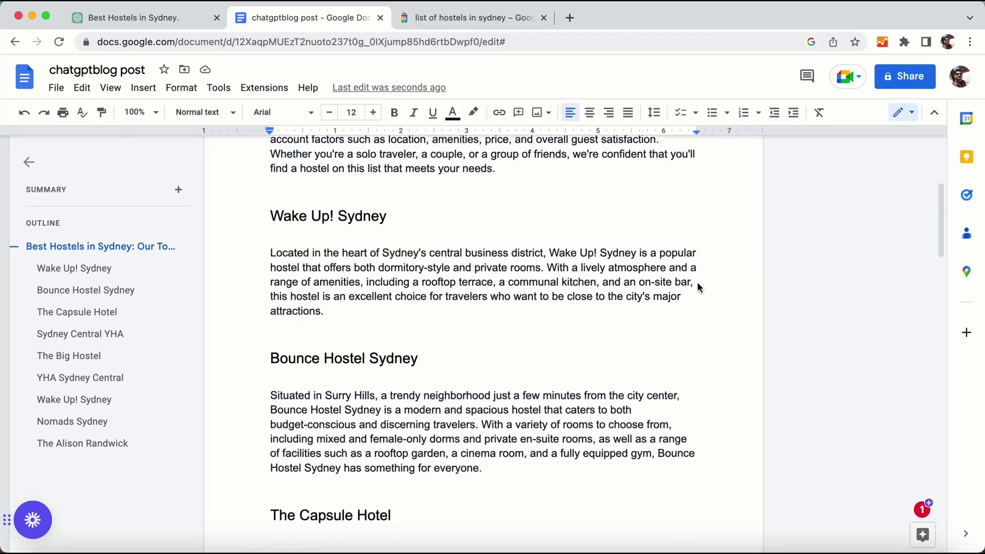
pyautogui.scroll(-20, 698, 282)
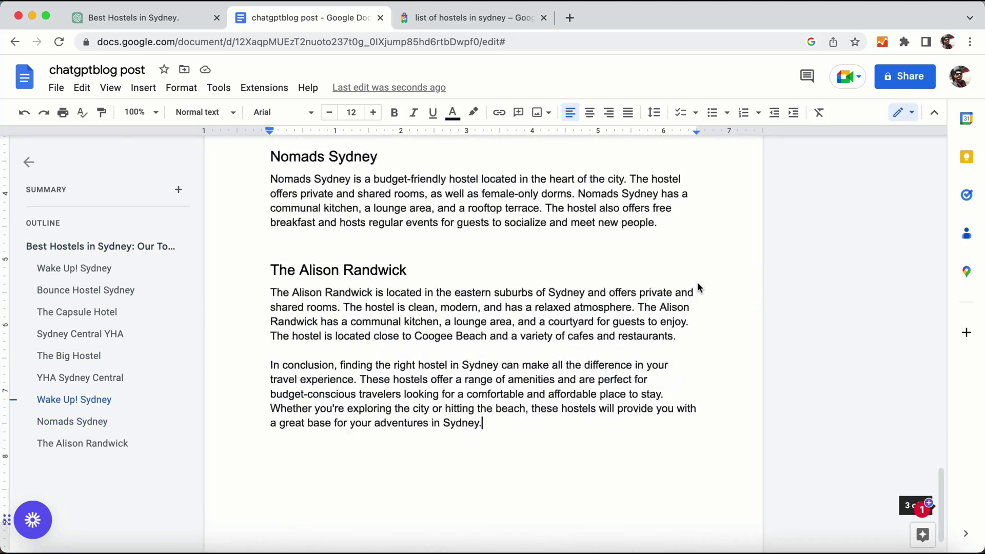
pyautogui.scroll(18, 698, 282)
pyautogui.scroll(20, 697, 281)
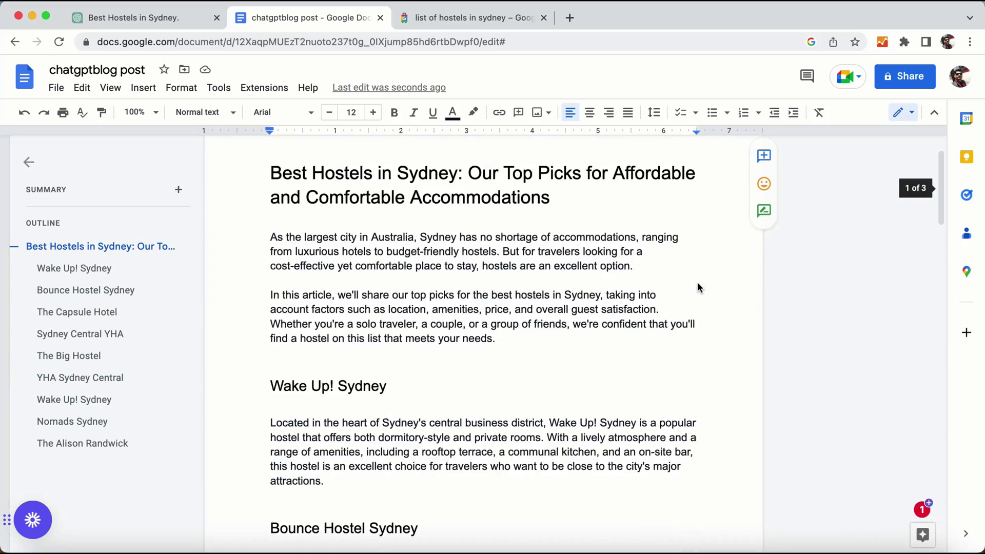
pyautogui.scroll(-2, 688, 283)
pyautogui.scroll(-1, 688, 283)
pyautogui.scroll(1, 369, 235)
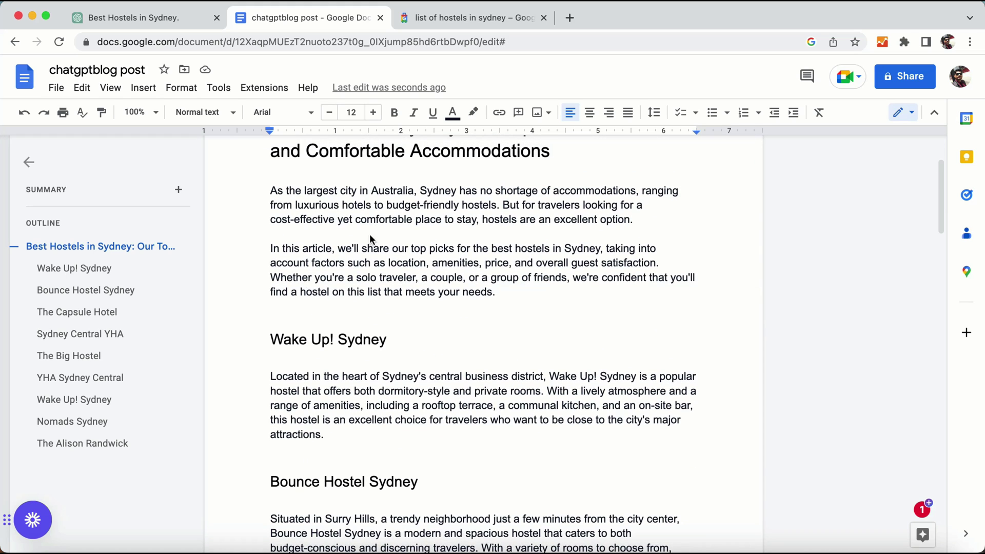
# Step: Copy the text of the first "Wake Up! Sydney" heading
pyautogui.click(332, 342)
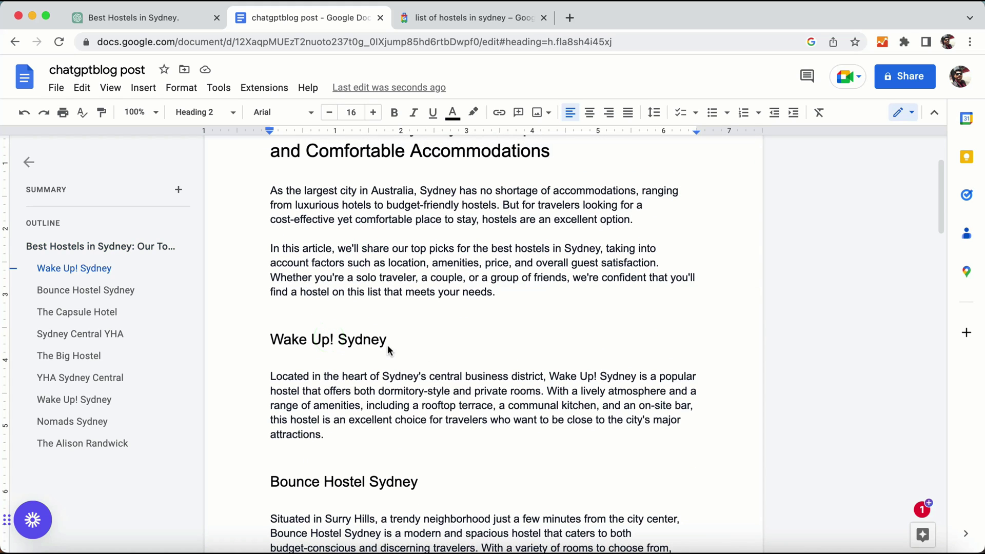
pyautogui.moveTo(390, 345); pyautogui.dragTo(276, 347)
pyautogui.press('super+c')
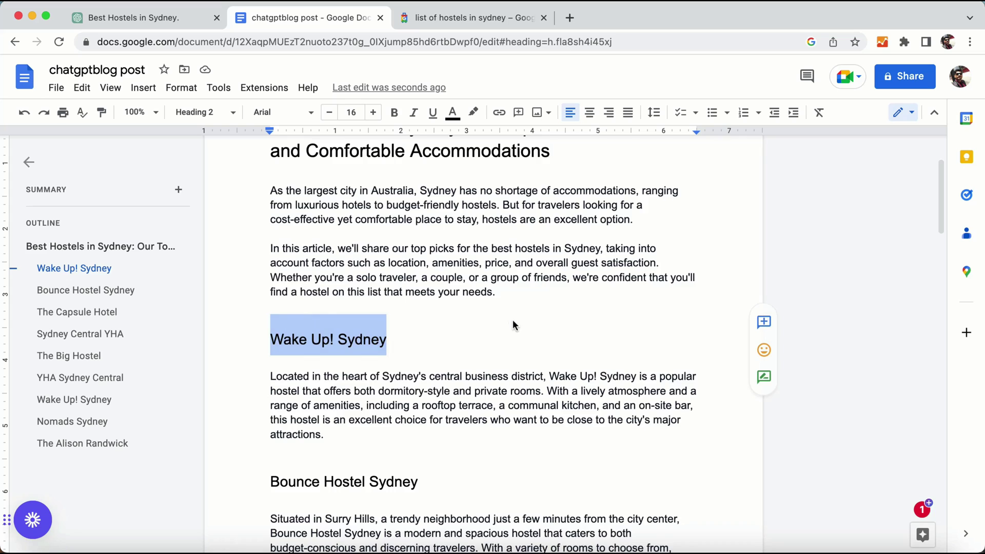
pyautogui.scroll(-5, 512, 325)
pyautogui.scroll(8, 512, 324)
pyautogui.click(388, 426)
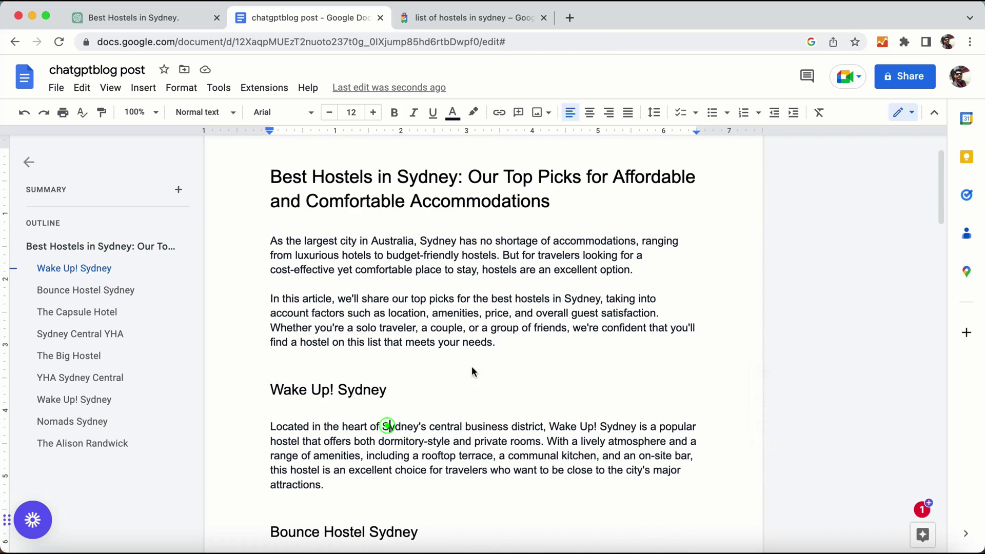
# Step: Copy the first "Wake Up! Sydney" heading from the article and search Google for it in a new tab
pyautogui.scroll(-6, 472, 372)
pyautogui.scroll(6, 456, 330)
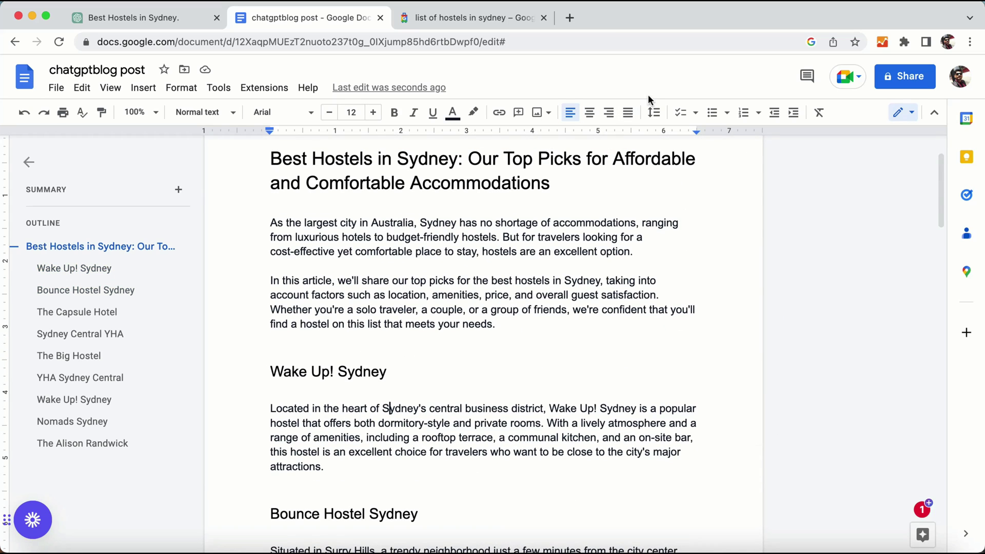
pyautogui.moveTo(397, 373); pyautogui.dragTo(269, 374)
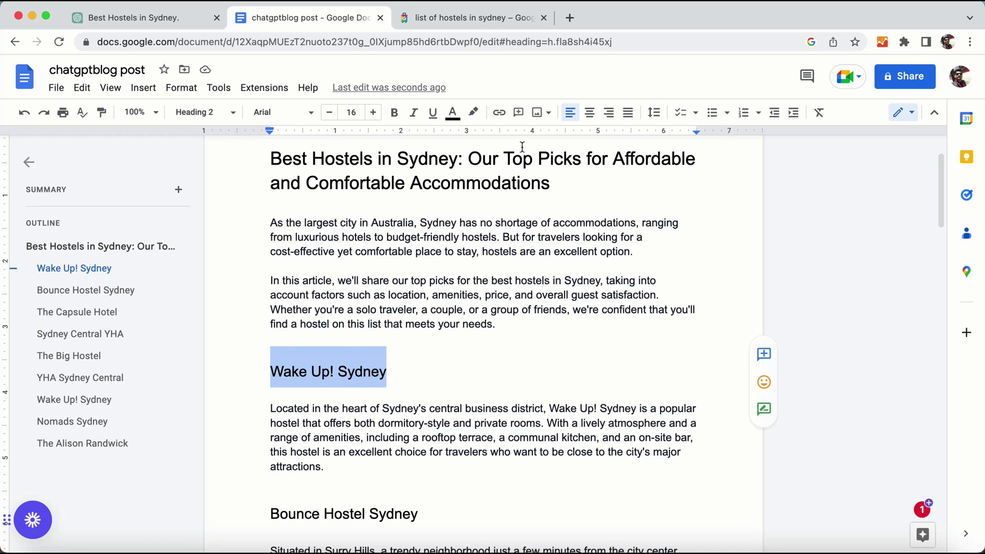
pyautogui.press('super+v')
pyautogui.press('Return')
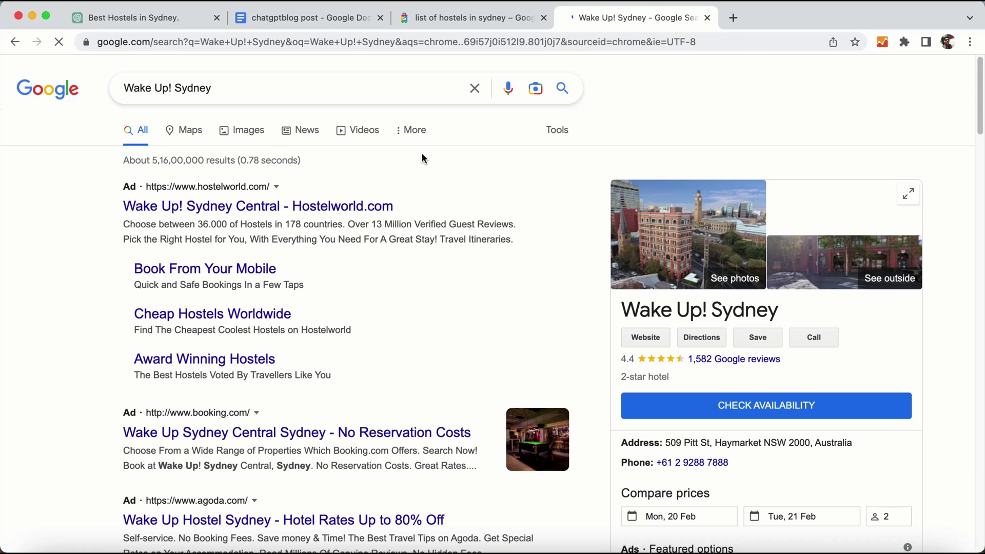
# Step: Open the hostel's photos from the search results, browse them, and capture a screenshot of the exterior building photo
pyautogui.scroll(-15, 871, 254)
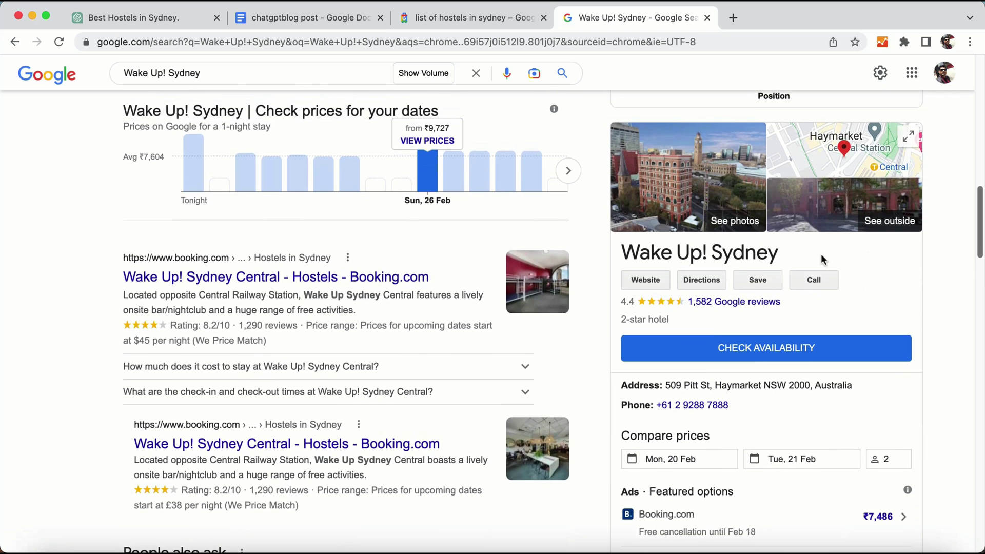
pyautogui.click(711, 177)
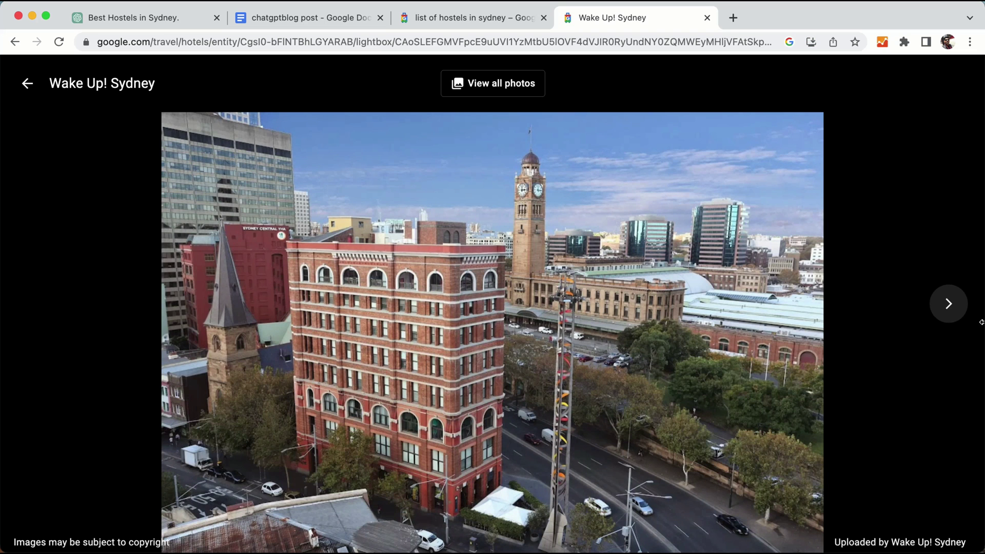
pyautogui.click(949, 305)
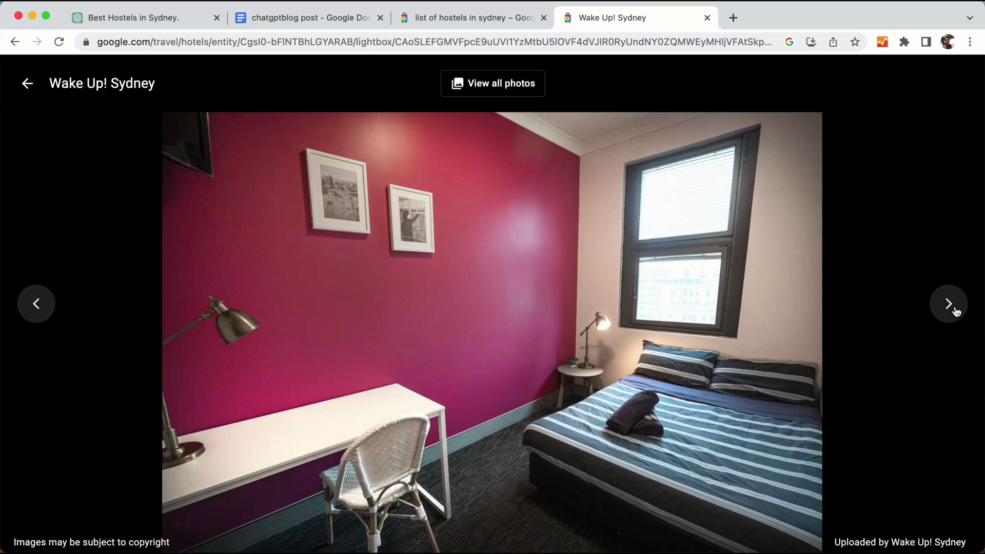
pyautogui.click(953, 309)
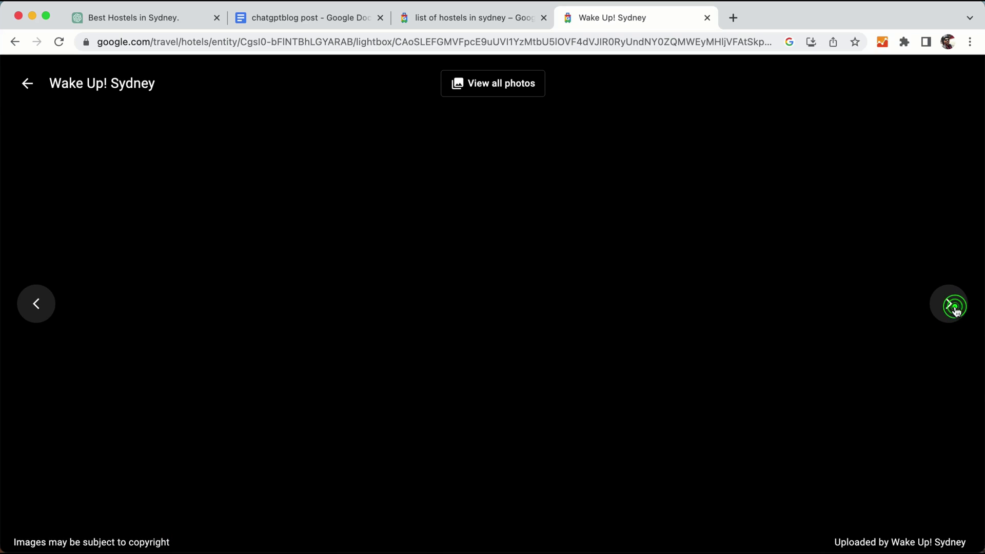
pyautogui.click(32, 306)
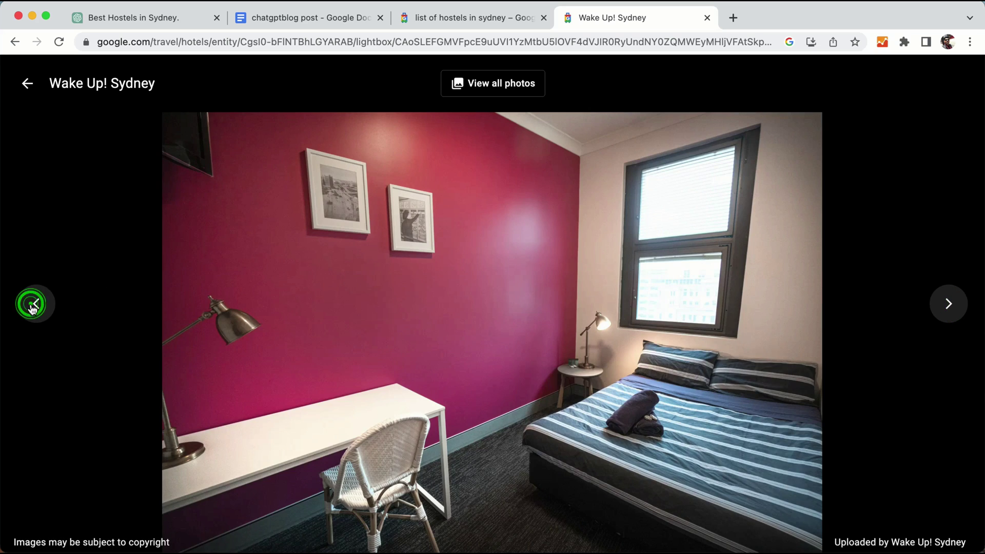
pyautogui.click(32, 305)
pyautogui.press('super+shift+4')
pyautogui.moveTo(249, 154); pyautogui.dragTo(671, 518)
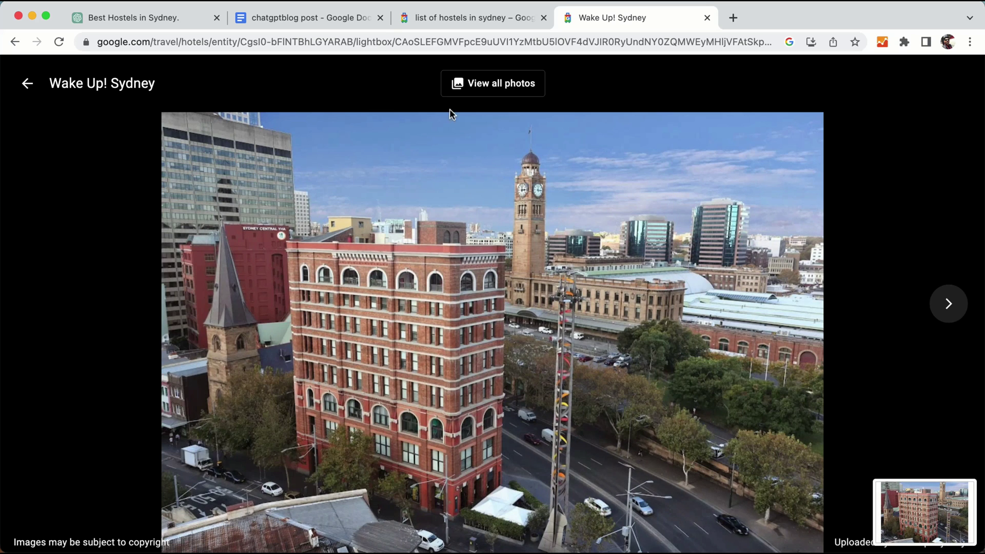
# Step: Switch to the Google Docs article and insert the captured building screenshot directly below the first "Wake Up! Sydney" heading
pyautogui.click(310, 17)
pyautogui.moveTo(897, 511); pyautogui.dragTo(480, 395)
pyautogui.scroll(-2, 557, 331)
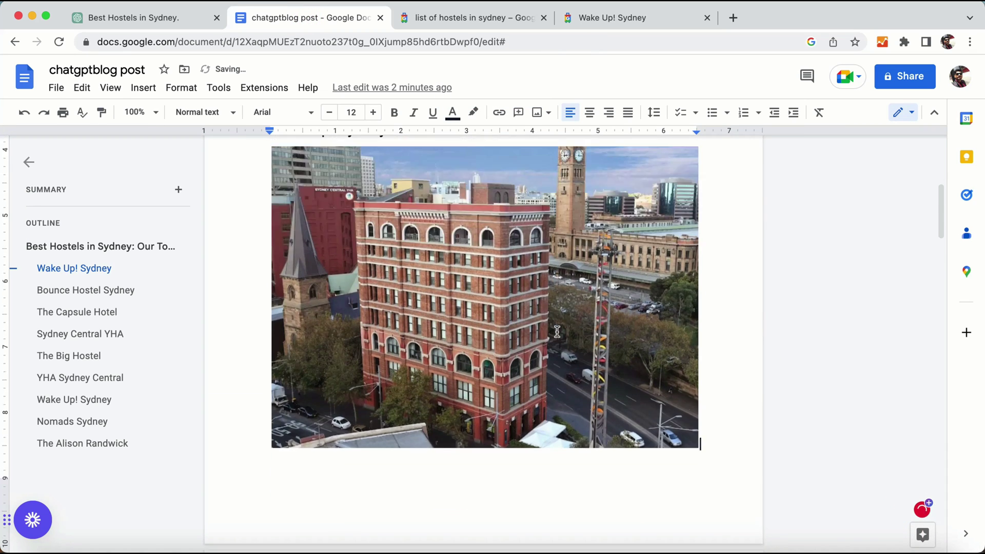
pyautogui.scroll(-4, 557, 331)
pyautogui.scroll(8, 556, 331)
pyautogui.scroll(-2, 513, 333)
# Step: Shrink the Wake Up! Sydney image proportionally to about three quarters of the text width and centre it on the page
pyautogui.click(461, 337)
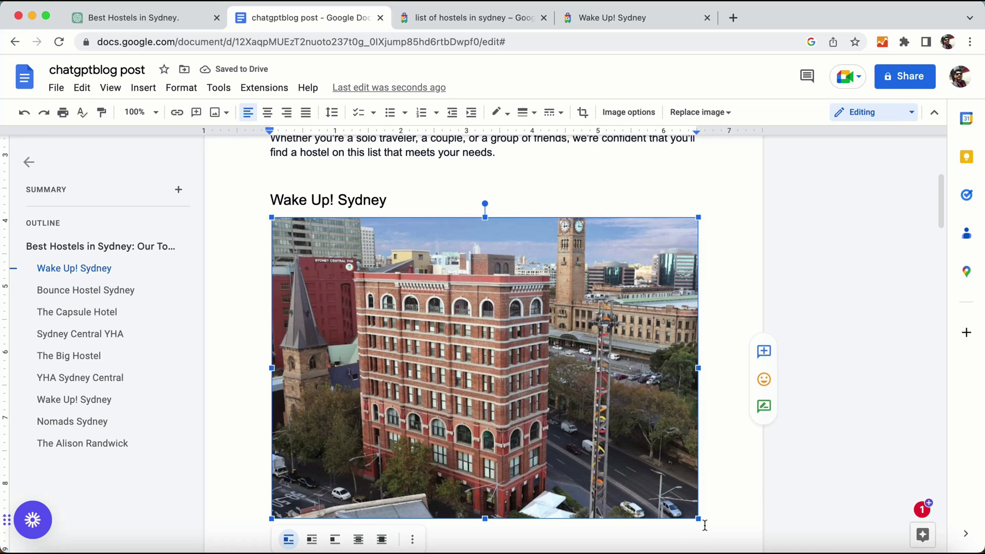
pyautogui.moveTo(701, 520); pyautogui.dragTo(605, 454)
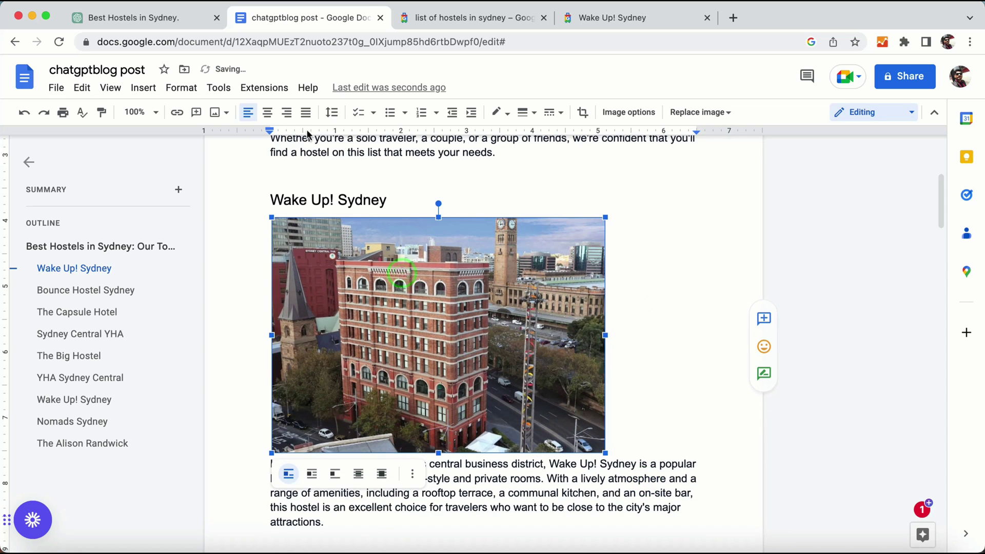
pyautogui.click(268, 112)
pyautogui.click(424, 195)
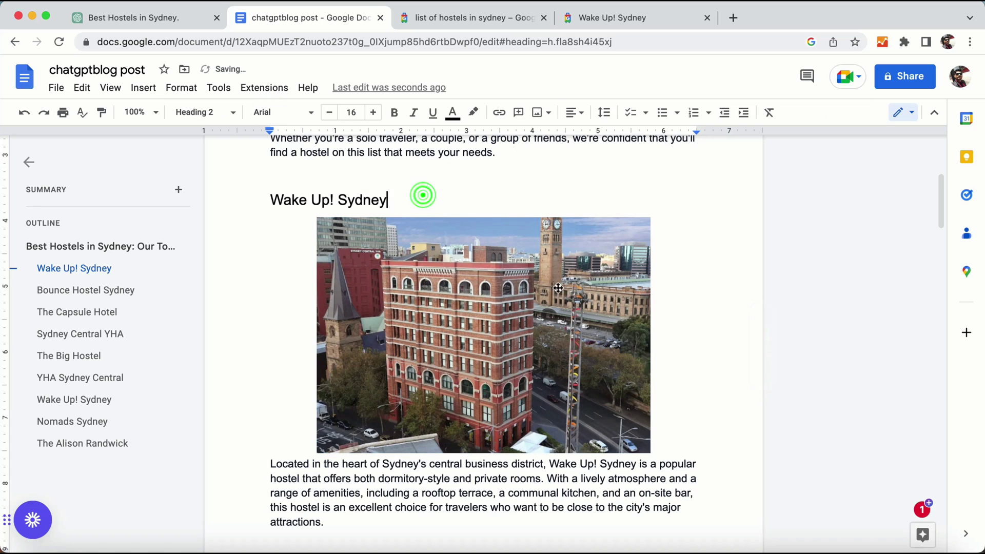
pyautogui.click(579, 457)
pyautogui.scroll(3, 481, 322)
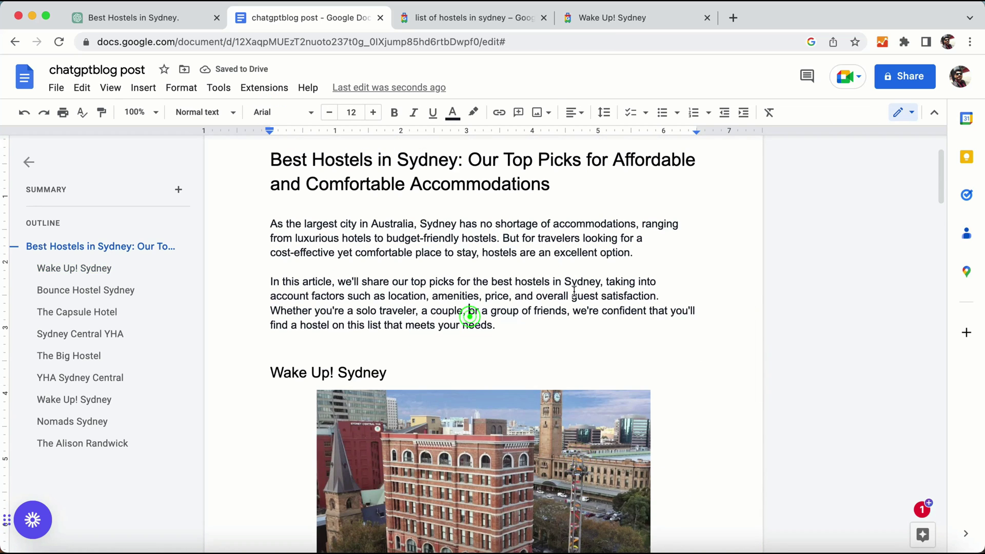
pyautogui.scroll(-10, 576, 292)
pyautogui.click(416, 280)
pyautogui.click(727, 1)
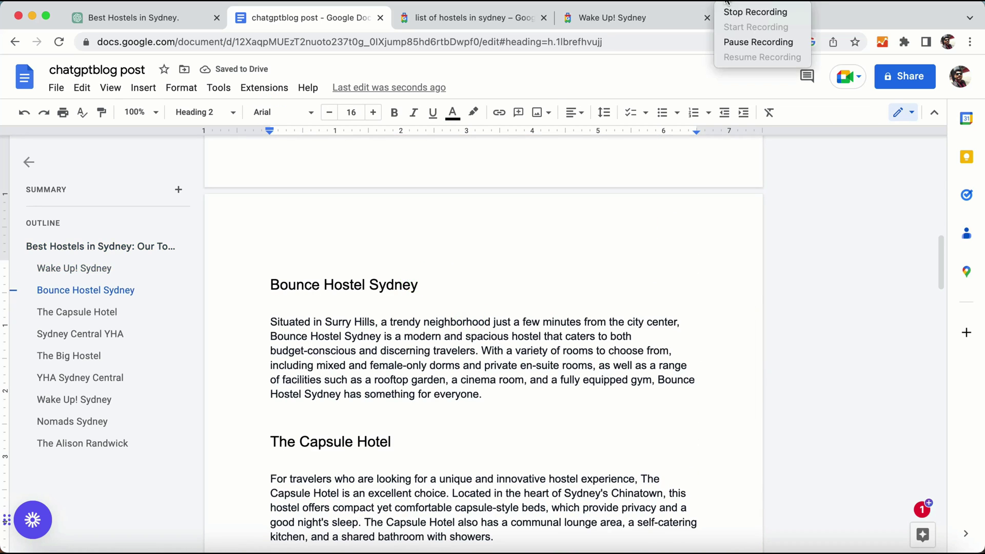
pyautogui.click(744, 42)
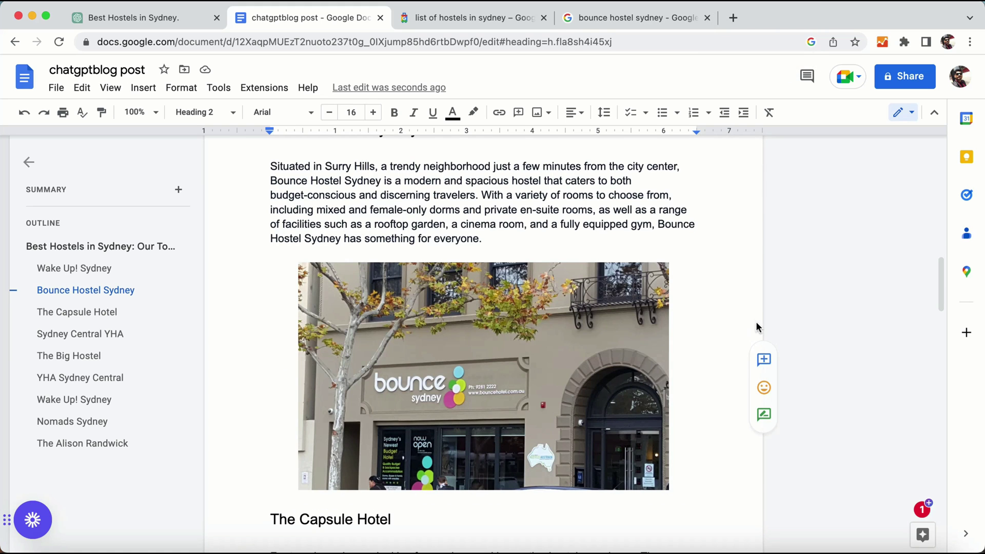
# Step: Review the images placed under the Bounce Hostel Sydney and Wake Up! Sydney descriptions, then examine the article headline
pyautogui.scroll(5, 617, 337)
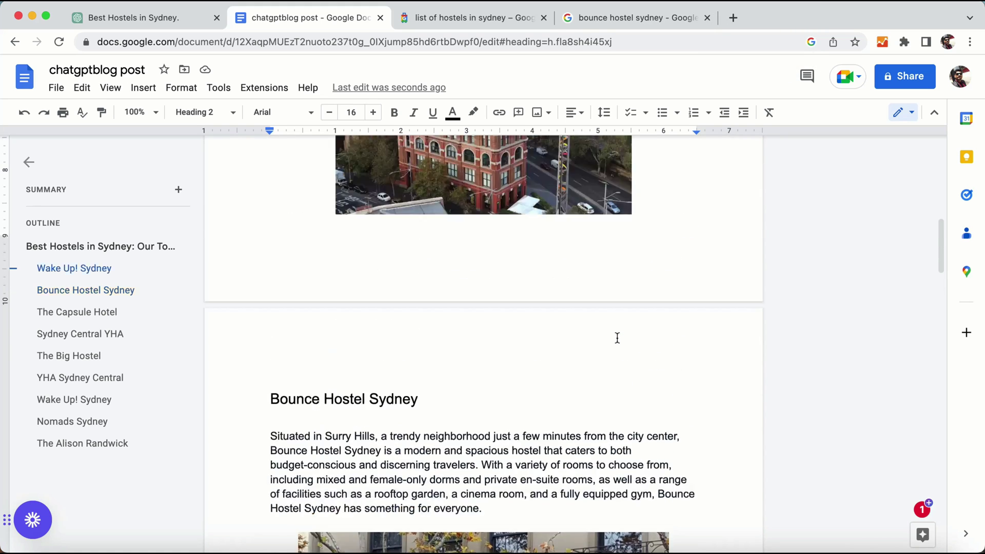
pyautogui.scroll(4, 617, 337)
pyautogui.click(481, 319)
pyautogui.scroll(4, 325, 345)
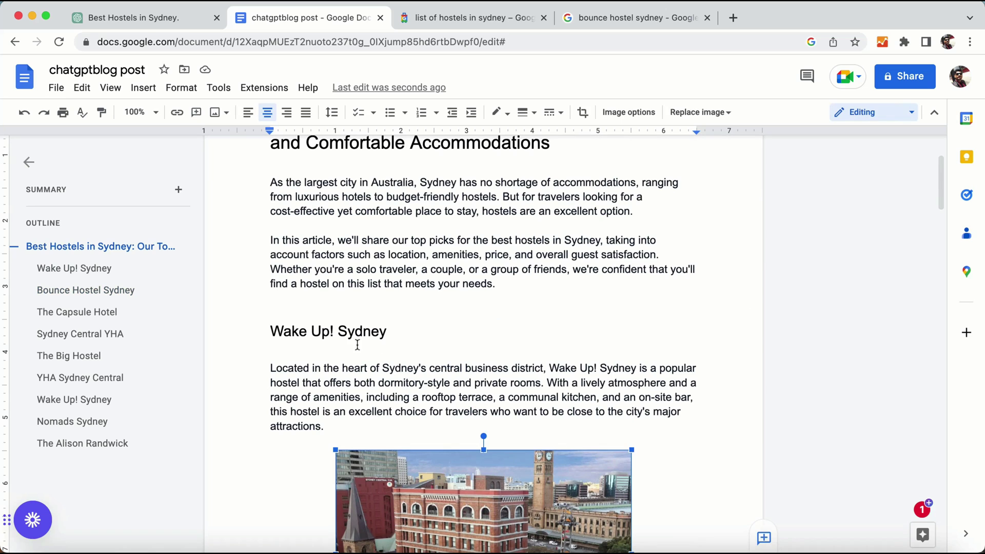
pyautogui.click(327, 344)
pyautogui.scroll(2, 621, 325)
pyautogui.click(373, 241)
pyautogui.moveTo(252, 243); pyautogui.dragTo(552, 265)
pyautogui.click(509, 332)
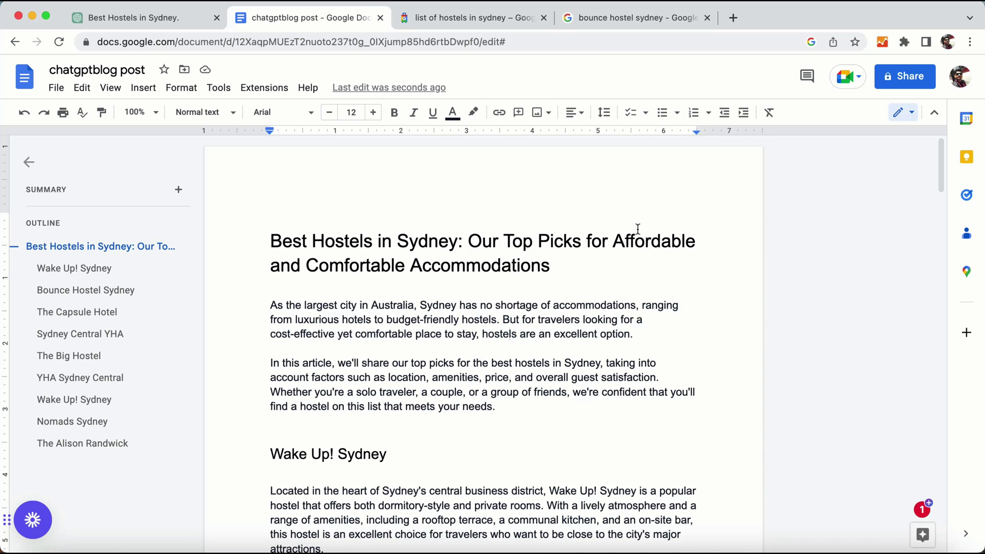
# Step: Search Google for "canva banner" in the hostel search tab and open Canva's free online banner maker page
pyautogui.click(633, 14)
pyautogui.click(394, 41)
pyautogui.write('canva banner')
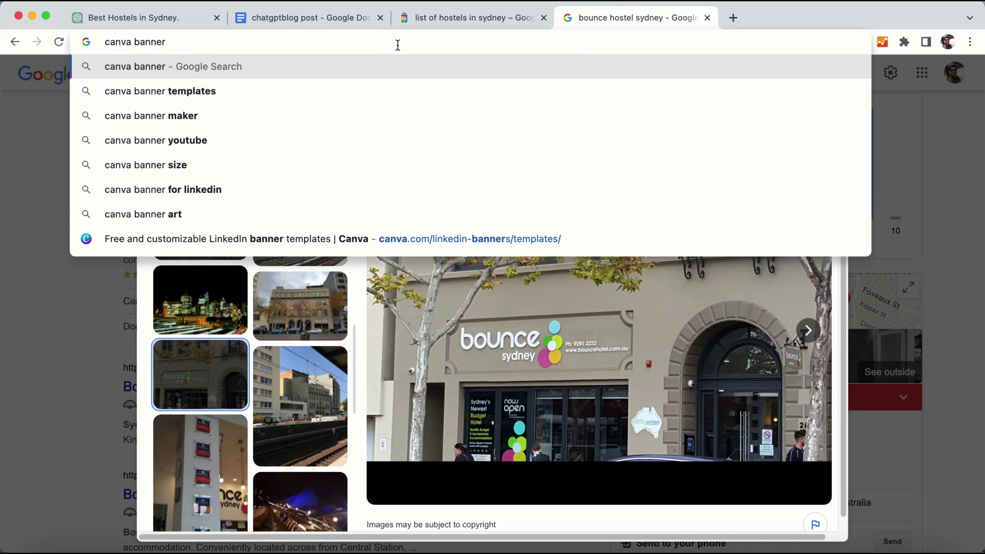
pyautogui.press('Return')
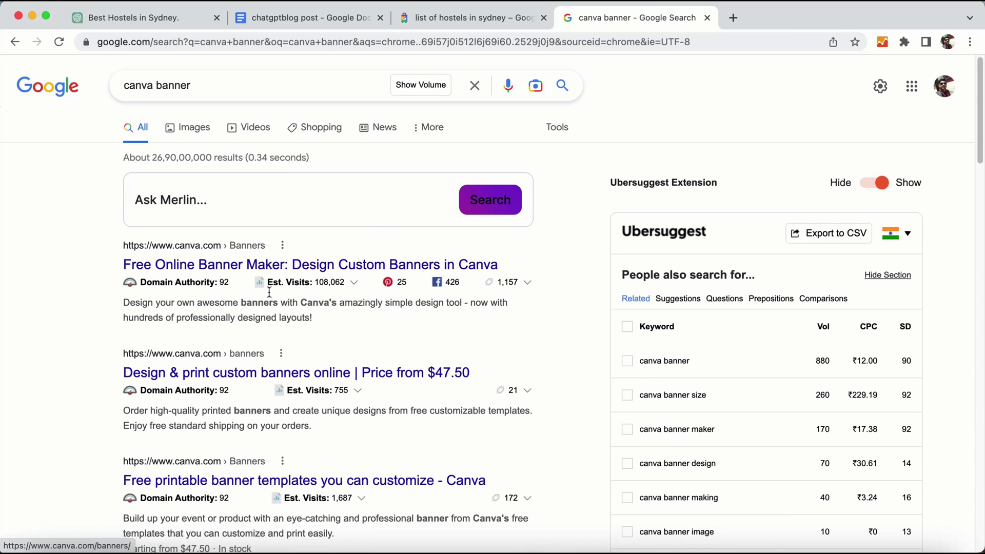
pyautogui.click(275, 264)
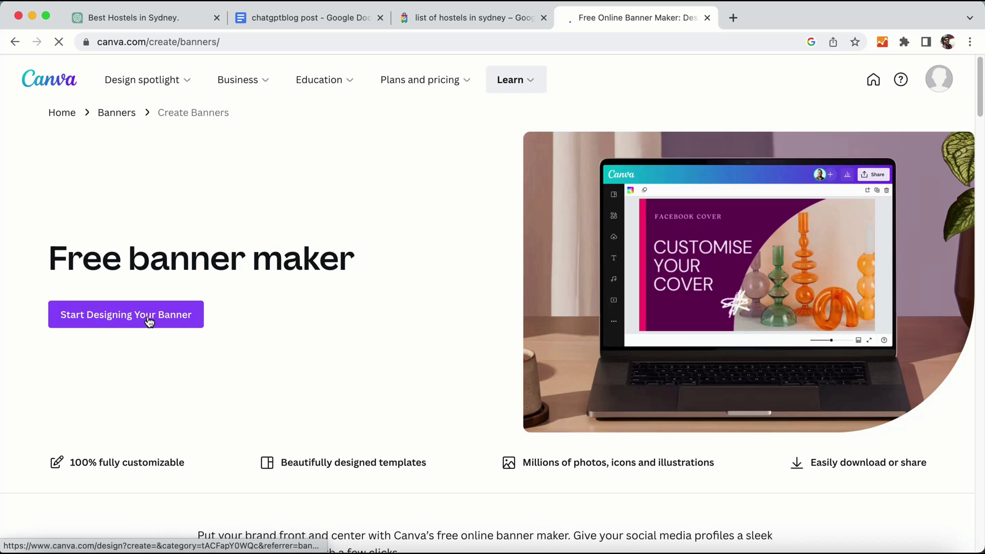
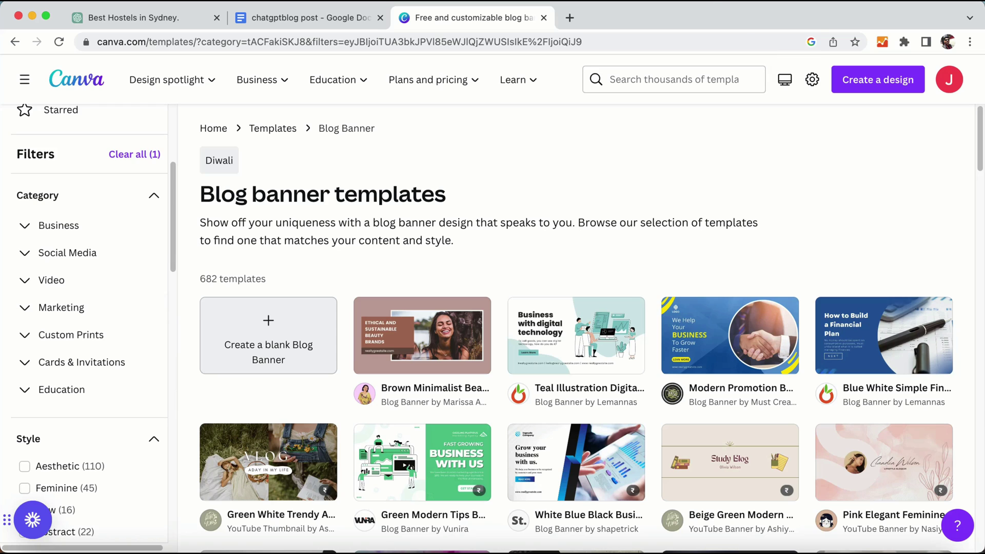
pyautogui.click(765, 2)
pyautogui.click(743, 43)
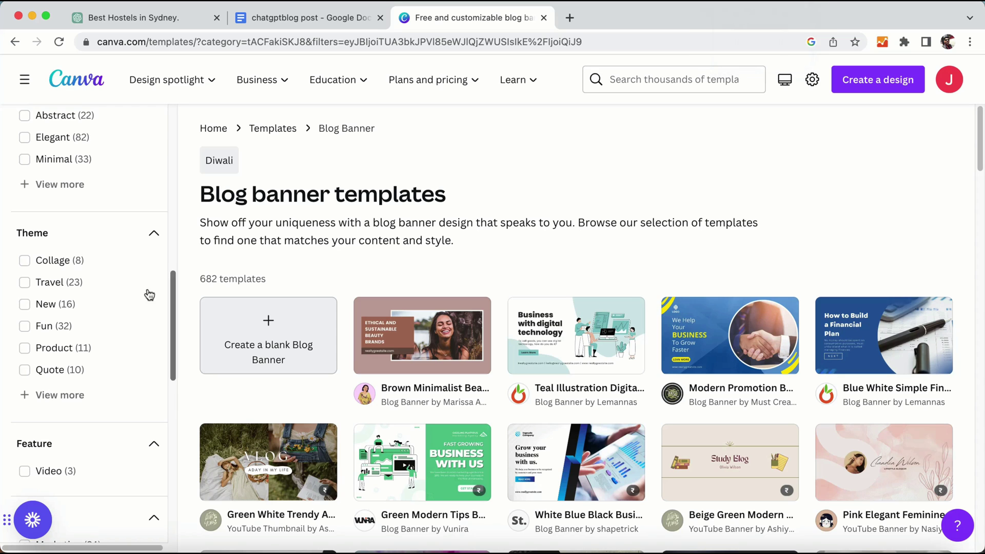
# Step: Filter the blog banner templates by the Travel theme and open the red "How to apply for a visa in a new country" template for editing
pyautogui.click(90, 328)
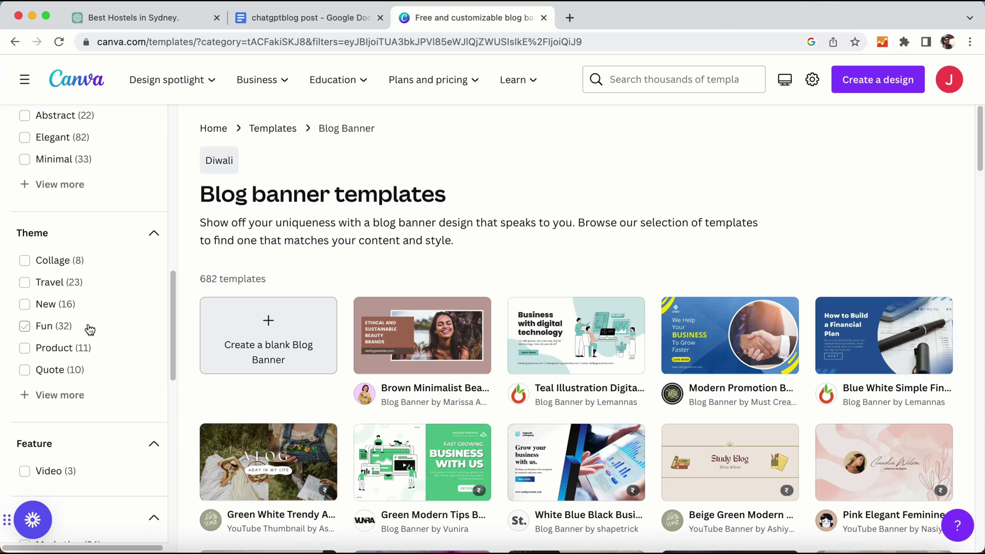
pyautogui.click(25, 283)
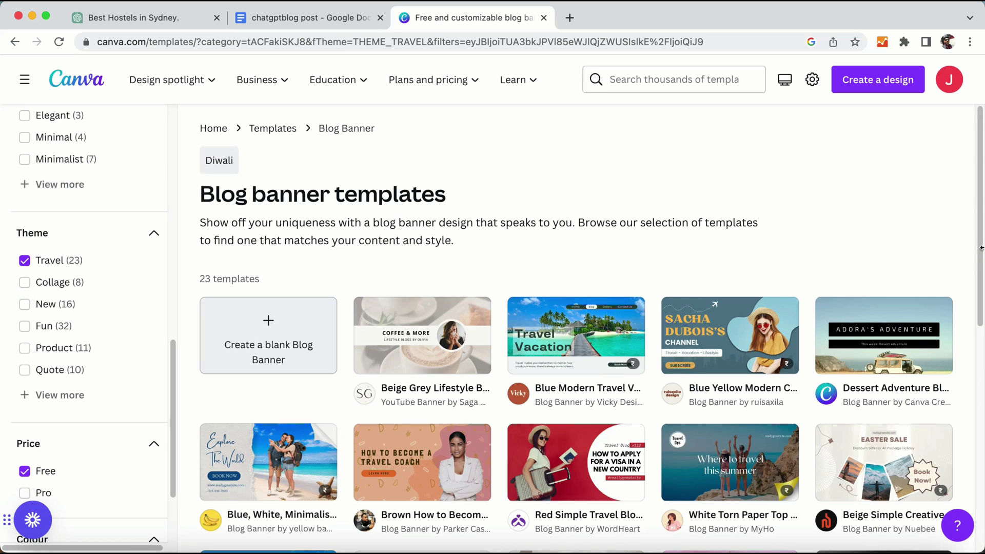
pyautogui.scroll(-4, 911, 273)
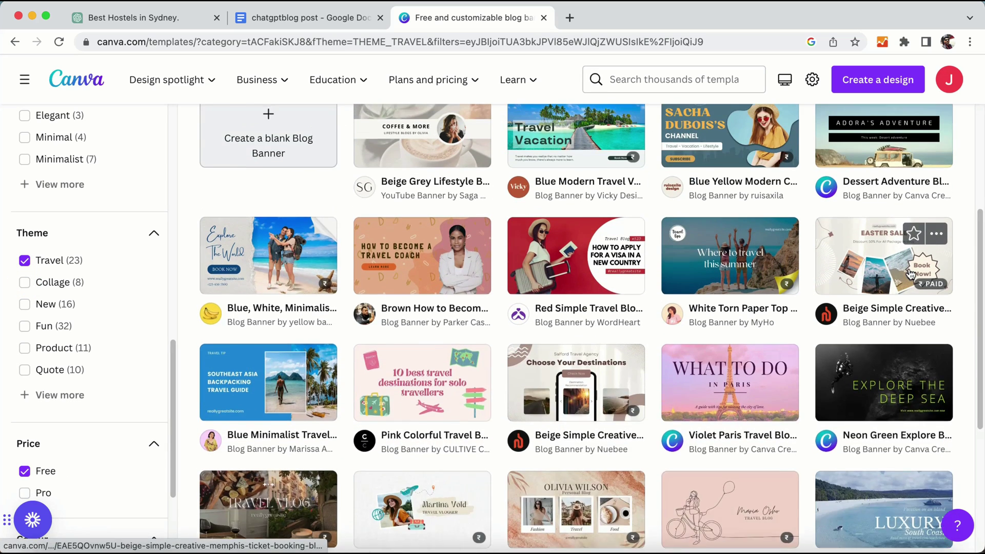
pyautogui.scroll(2, 842, 174)
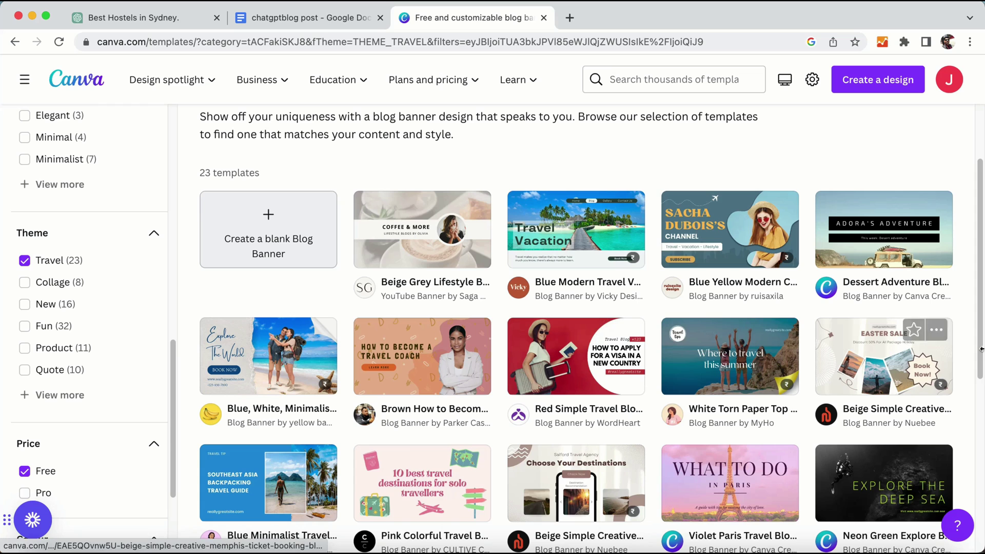
pyautogui.click(574, 360)
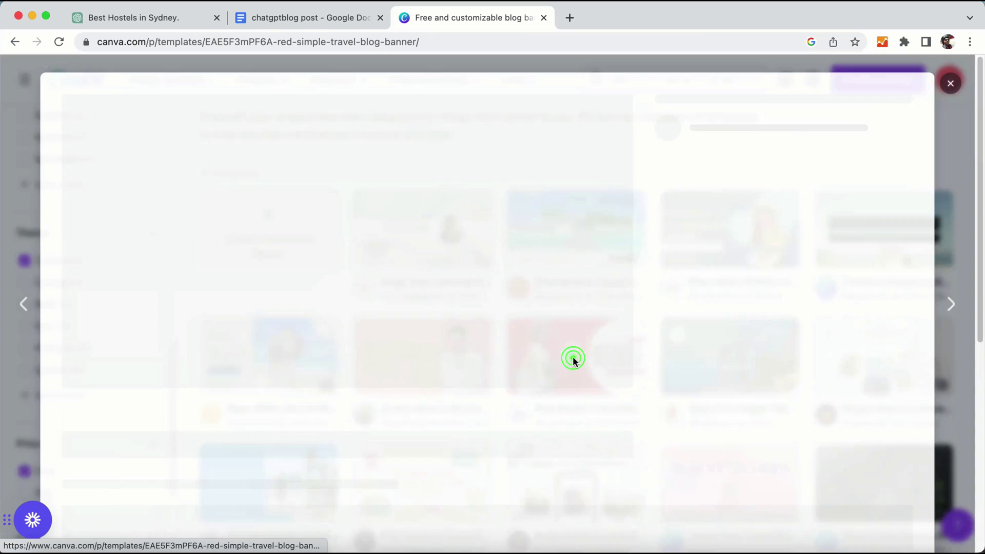
pyautogui.click(751, 194)
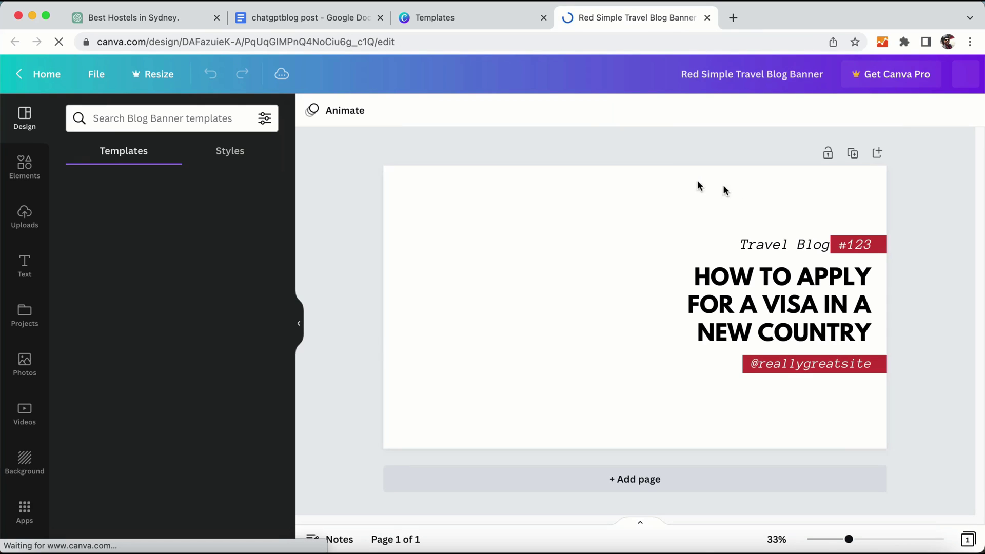
# Step: Copy the full article headline from Google Docs and replace the Canva banner's main title text with it
pyautogui.click(321, 21)
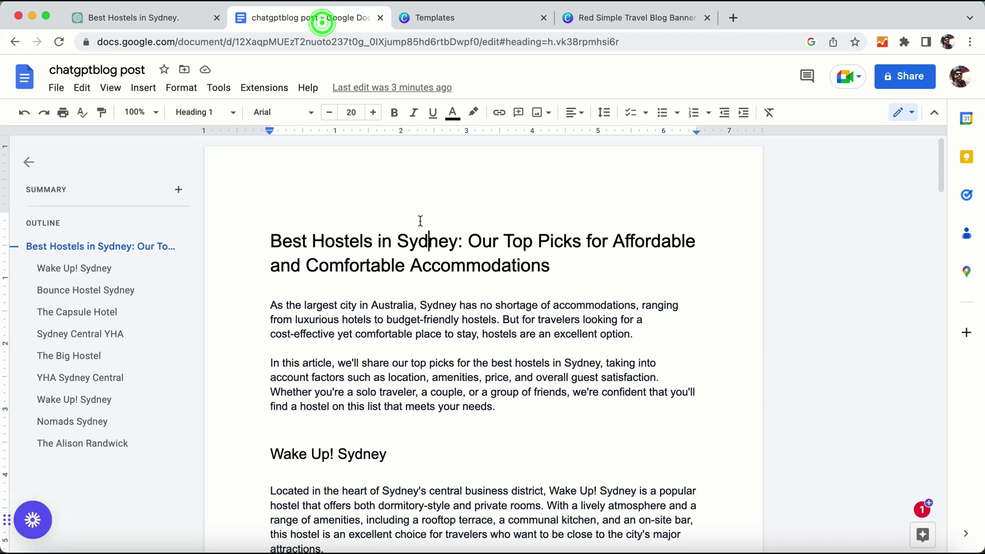
pyautogui.moveTo(391, 241); pyautogui.dragTo(263, 239)
pyautogui.moveTo(475, 241); pyautogui.dragTo(568, 259)
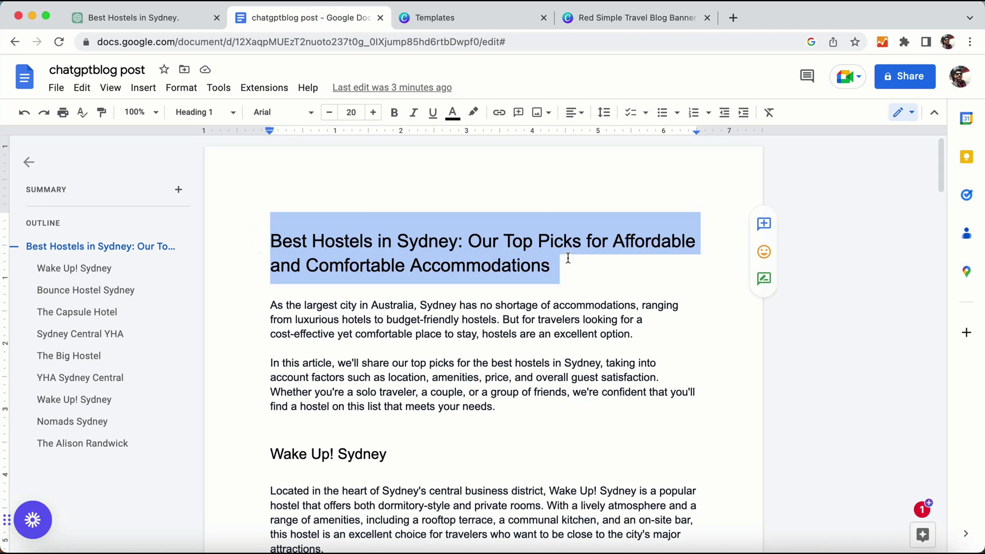
pyautogui.click(593, 16)
pyautogui.click(780, 288)
pyautogui.click(785, 277)
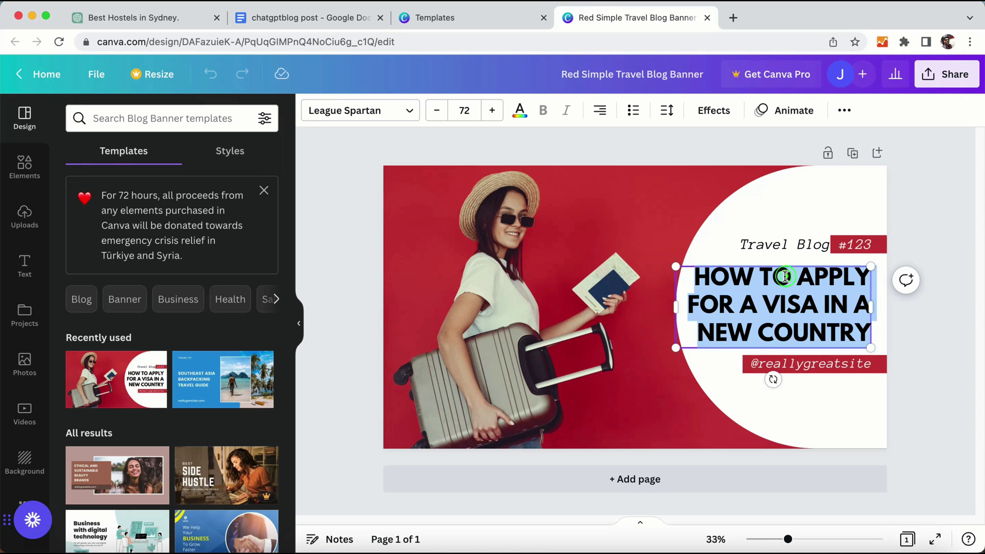
pyautogui.write('BEST HOSTELS IN SYDNEY: OUR TOP PICKS FOR AFFORDABLE AND COMFORTABLE ACCOMMODATIONS')
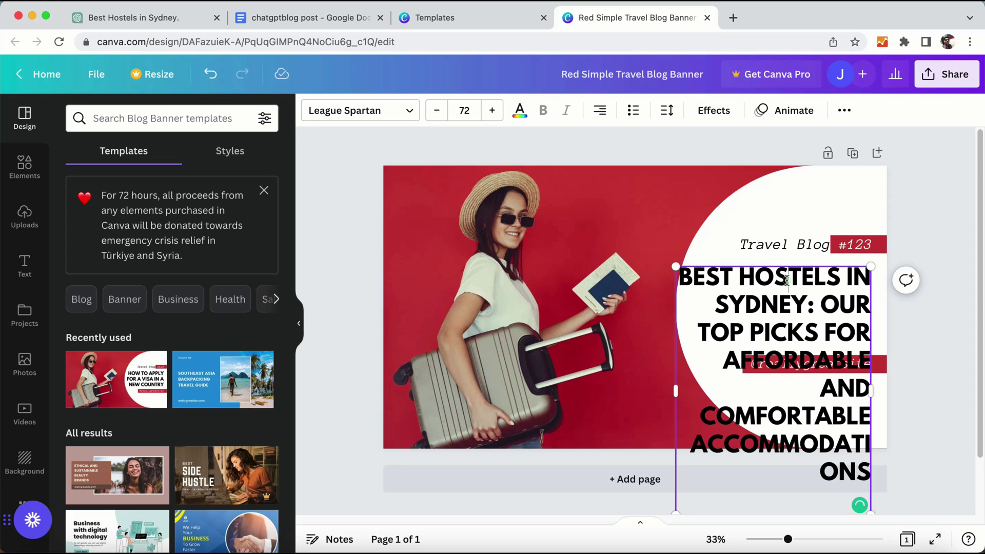
# Step: Set the font size of the banner's main title text to 40
pyautogui.tripleClick(787, 280)
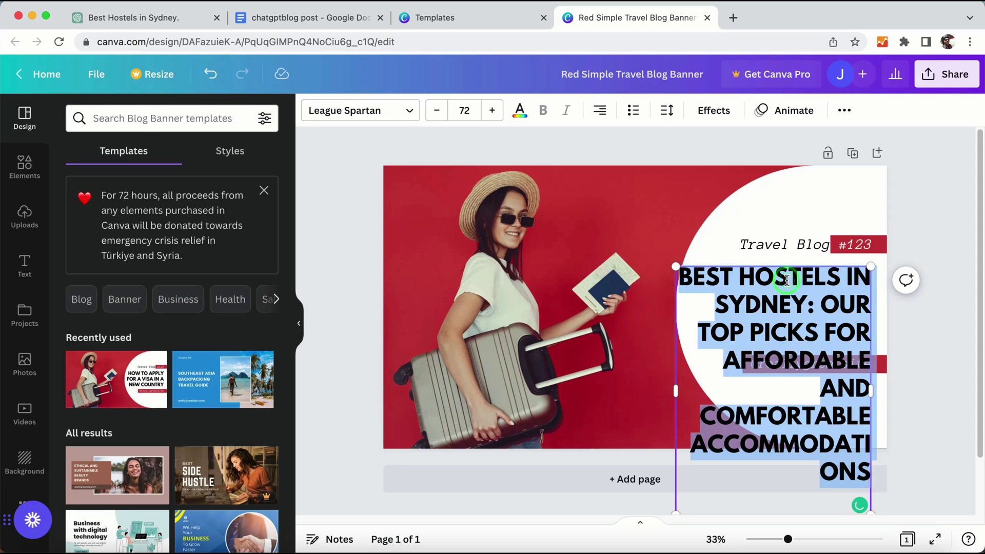
pyautogui.click(465, 111)
pyautogui.click(465, 111)
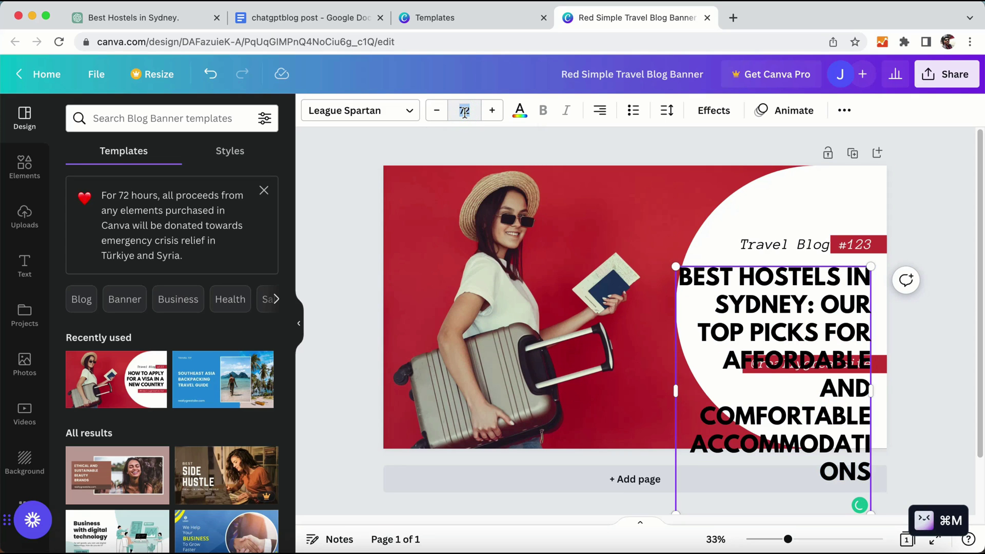
pyautogui.press('Return')
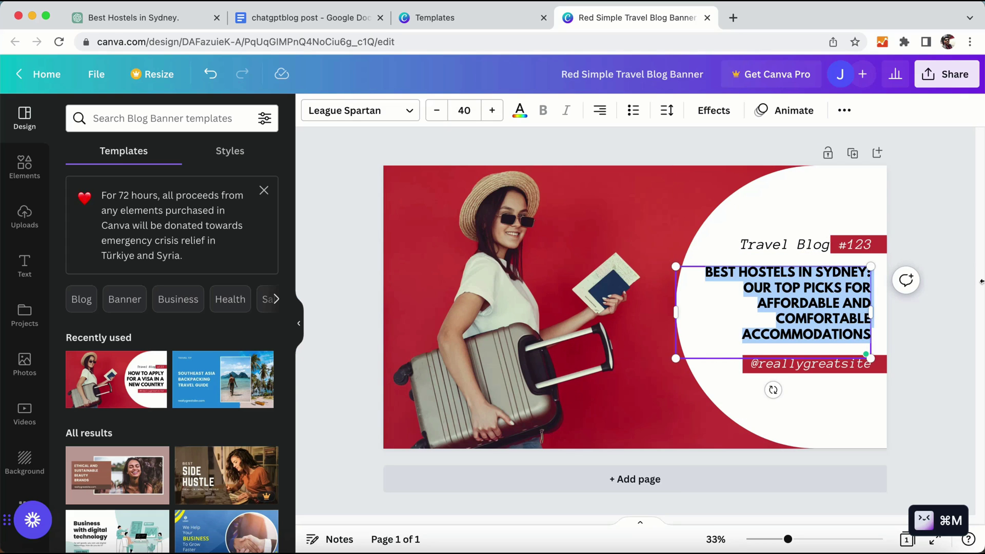
pyautogui.click(932, 257)
# Step: Examine the banner's individual elements: the photo, the site handle, the #123 tag and the "Travel Blog" label
pyautogui.click(568, 224)
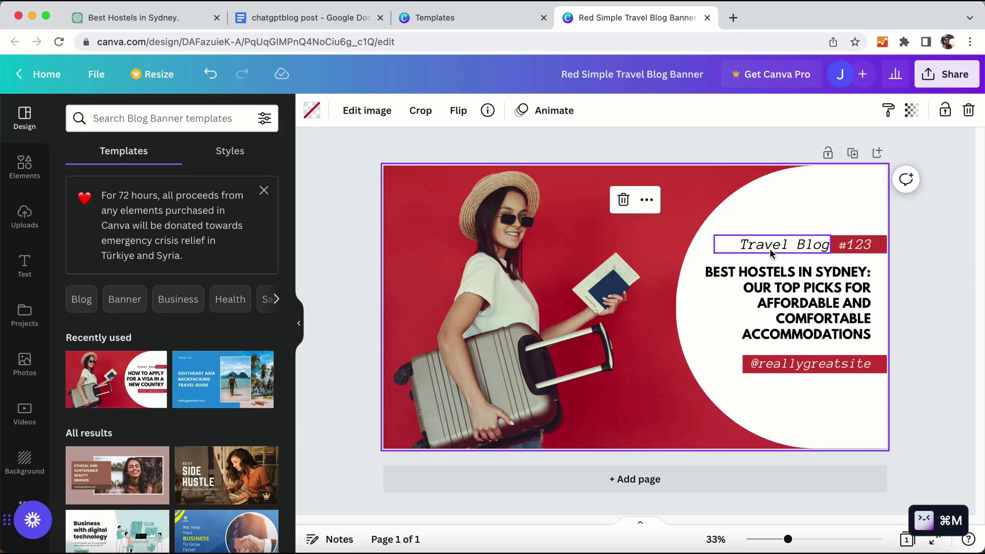
pyautogui.click(830, 364)
pyautogui.click(830, 365)
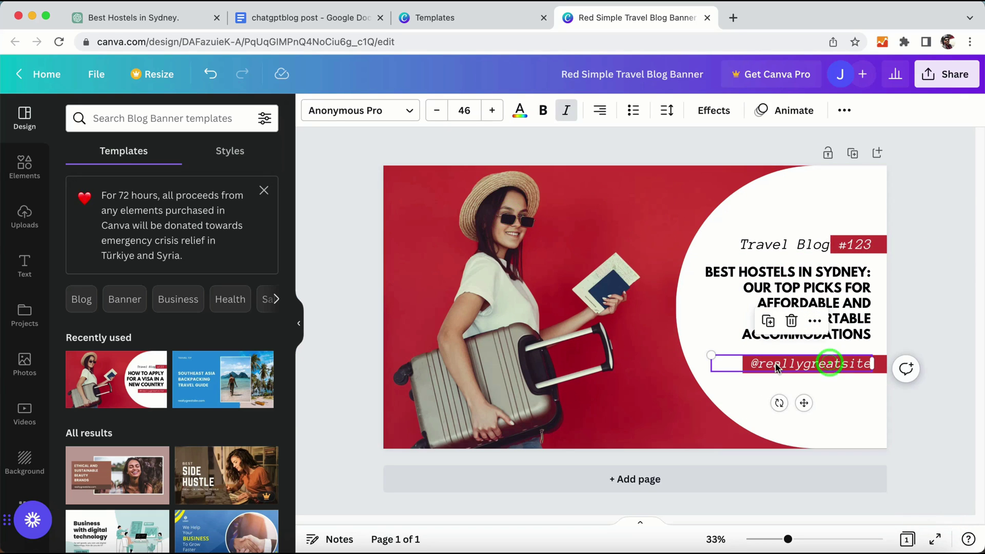
pyautogui.click(902, 319)
pyautogui.click(818, 367)
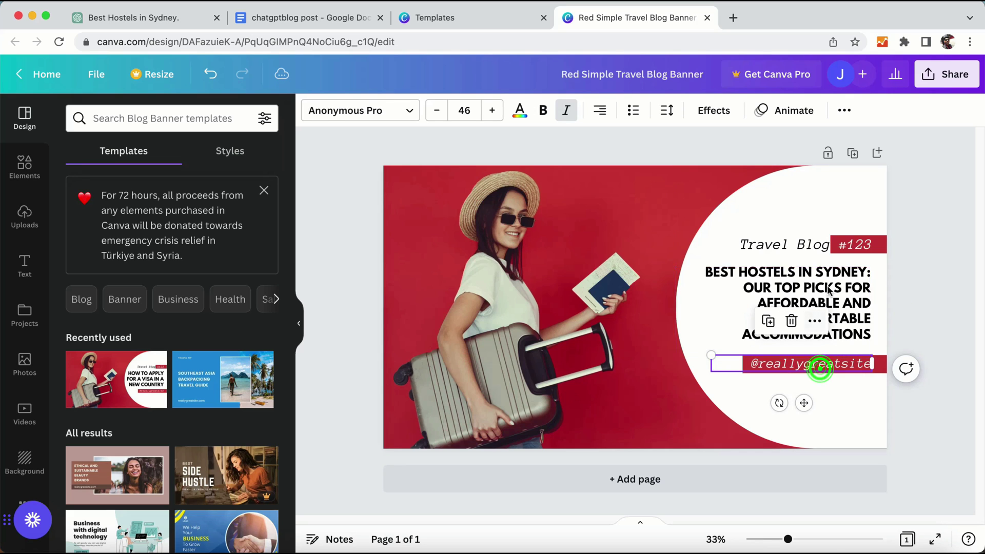
pyautogui.click(843, 246)
pyautogui.click(924, 207)
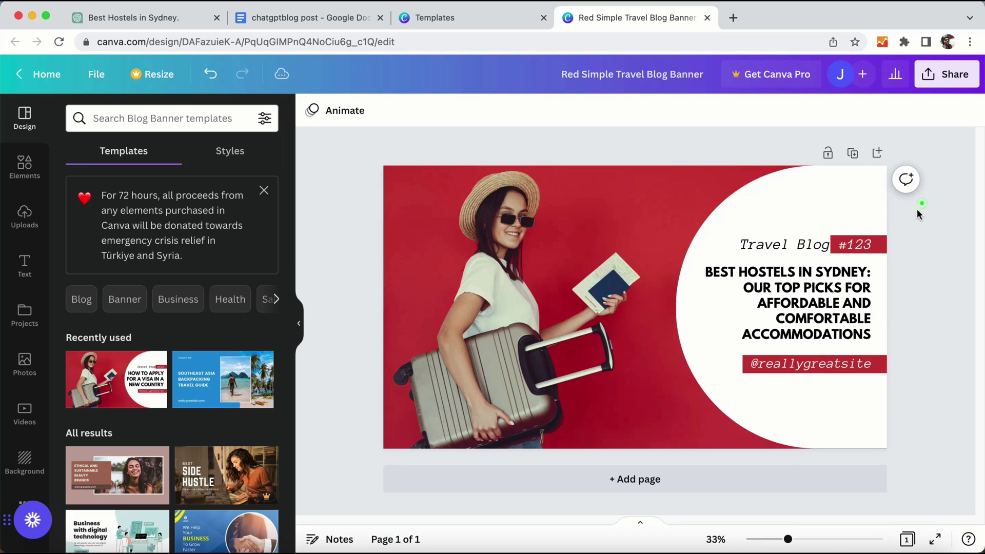
pyautogui.click(814, 243)
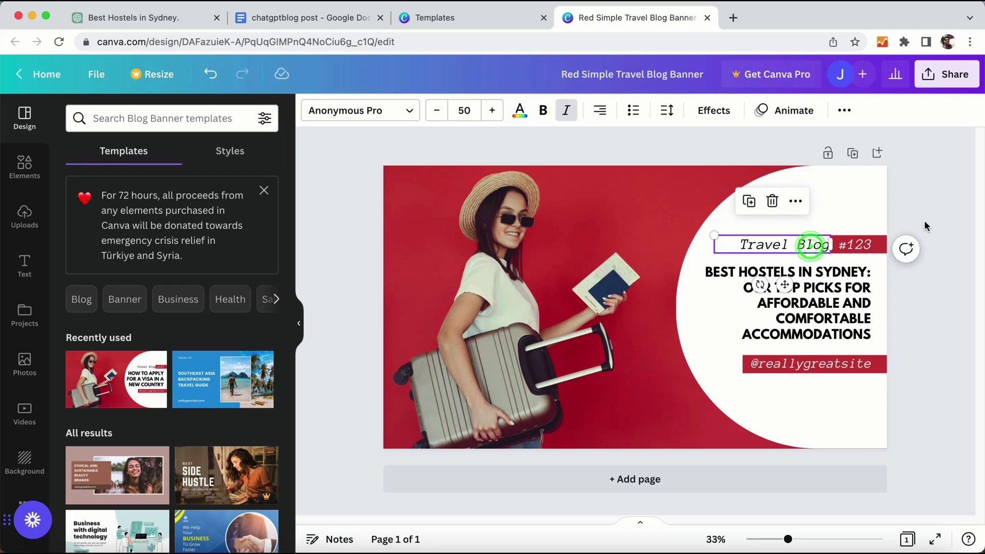
pyautogui.click(924, 220)
# Step: Browse the other blog banner templates and try to apply the "Best Side Hustle" template
pyautogui.scroll(-2, 210, 367)
pyautogui.scroll(-2, 211, 367)
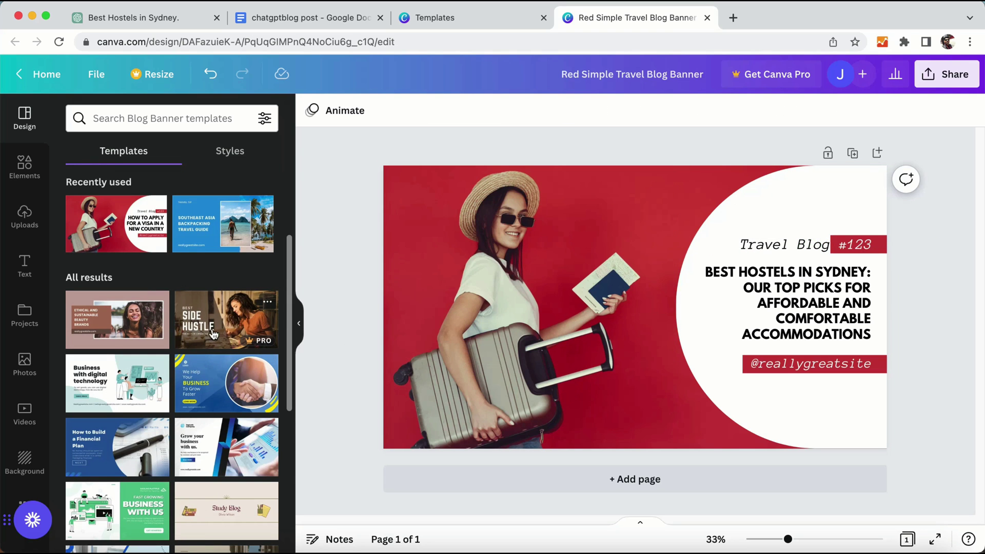
pyautogui.click(232, 322)
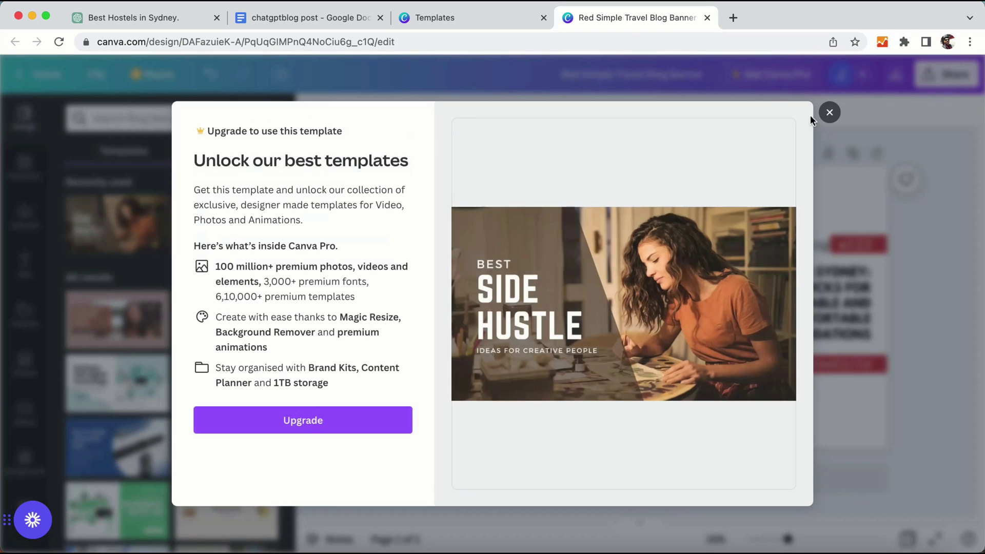
pyautogui.click(823, 115)
pyautogui.scroll(-3, 175, 298)
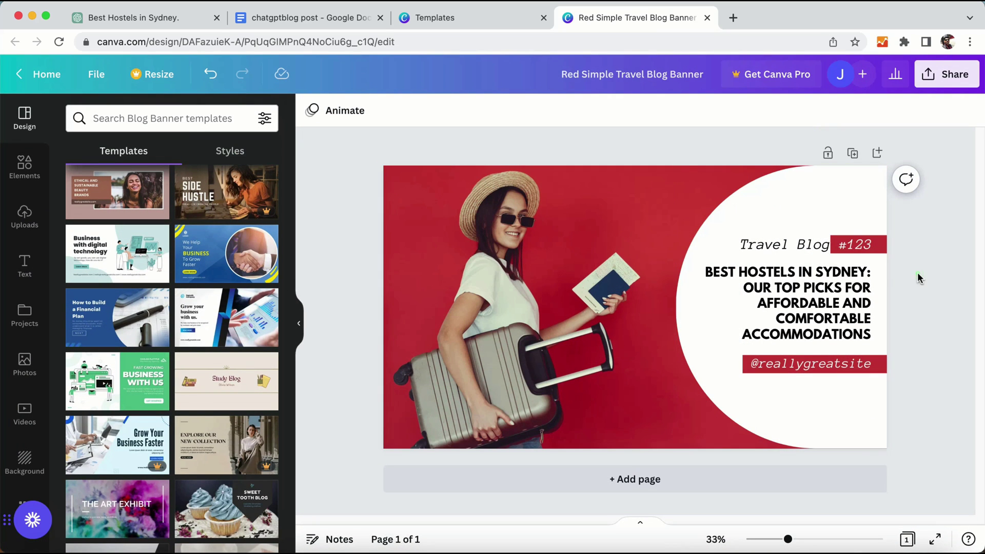
pyautogui.click(761, 276)
pyautogui.click(920, 182)
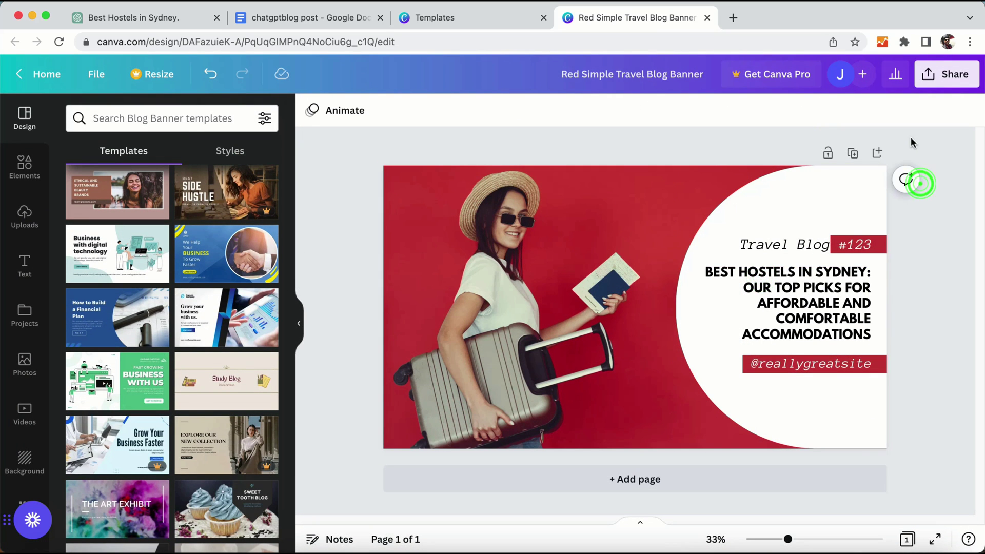
# Step: Download the finished blog banner as a PNG at size 1
pyautogui.click(943, 77)
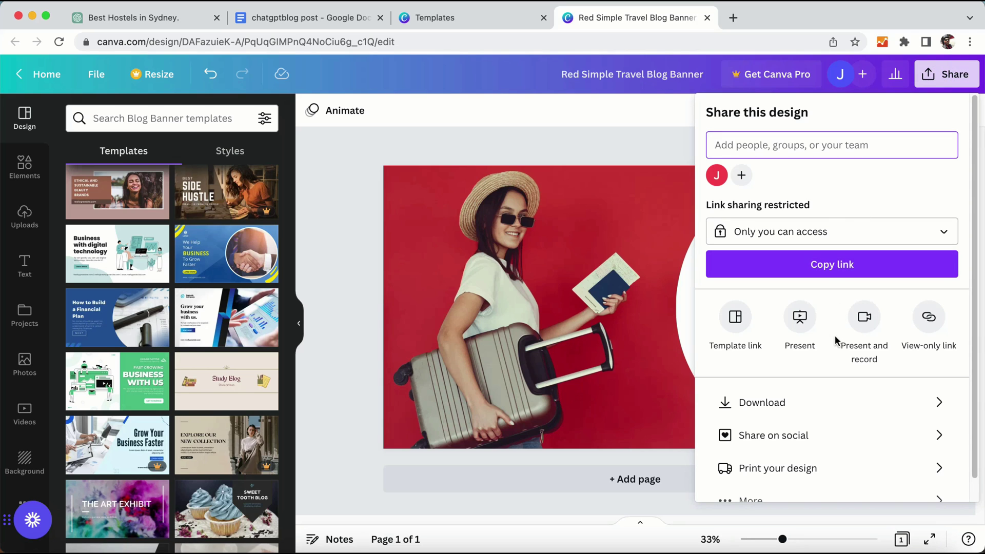
pyautogui.scroll(-1, 866, 345)
pyautogui.click(810, 392)
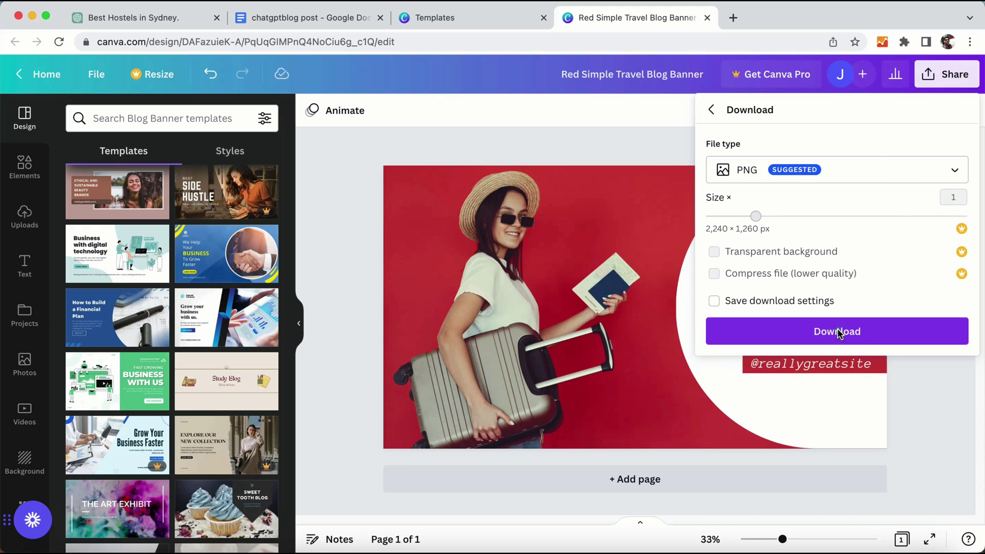
pyautogui.click(838, 331)
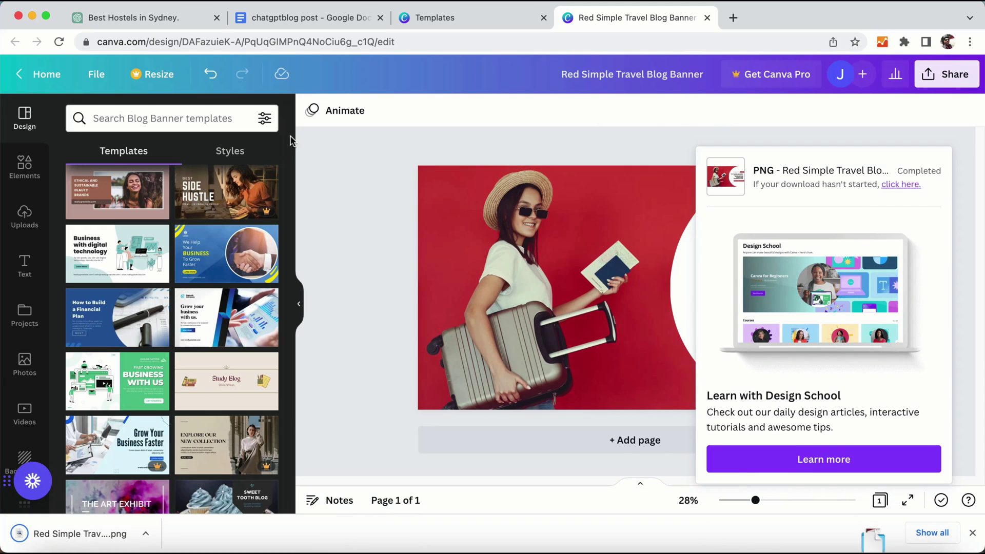
# Step: Switch to the Google Docs article and insert the downloaded banner PNG between the headline and the first introductory paragraph
pyautogui.click(317, 20)
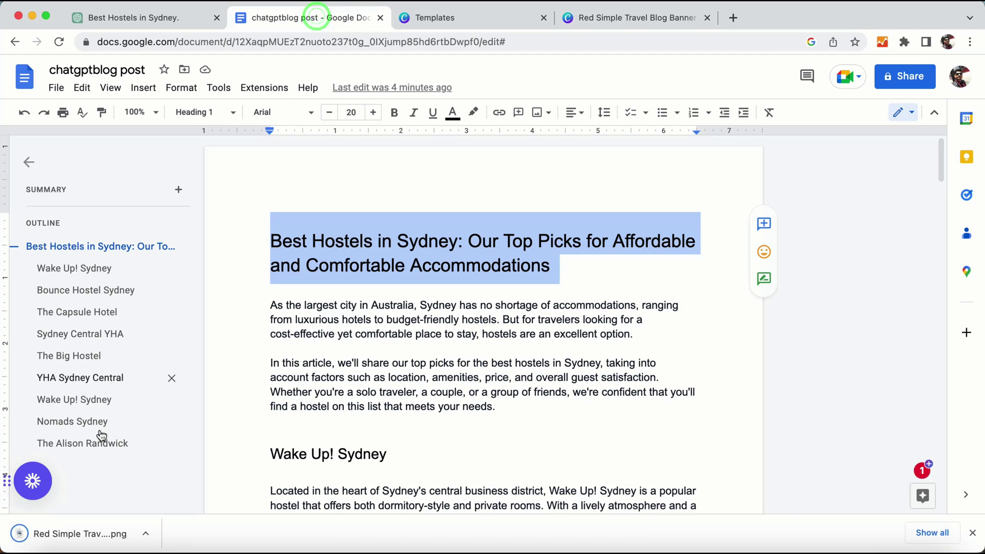
pyautogui.moveTo(66, 534); pyautogui.dragTo(408, 289)
pyautogui.click(562, 293)
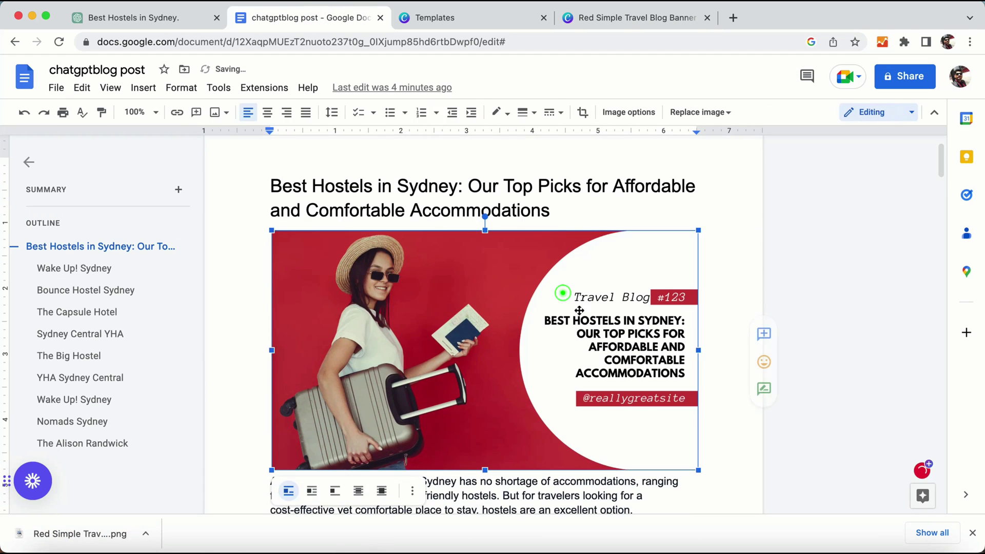
pyautogui.click(553, 208)
# Step: Review the article's layout from the new banner down through the hostel sections and back to the beginning
pyautogui.scroll(-4, 632, 223)
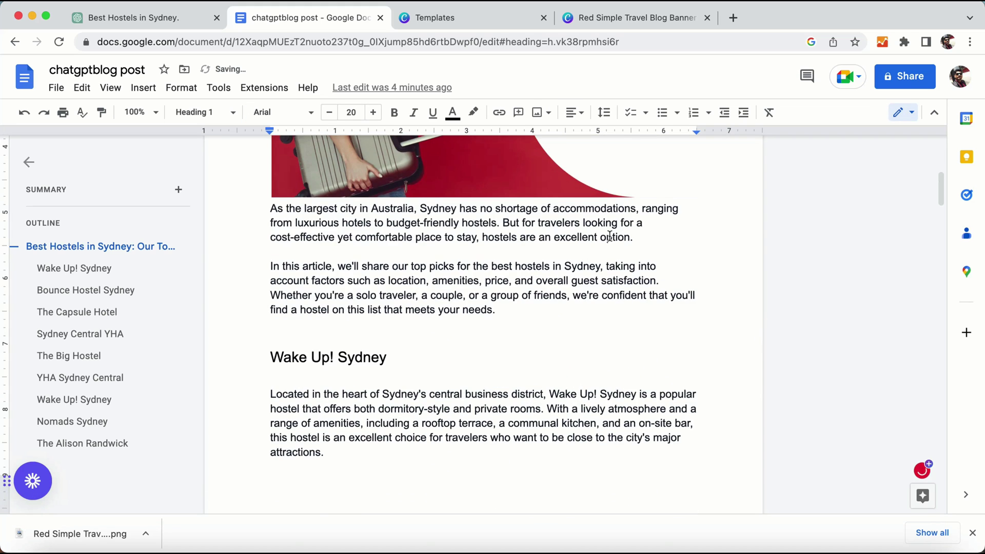
pyautogui.scroll(4, 611, 229)
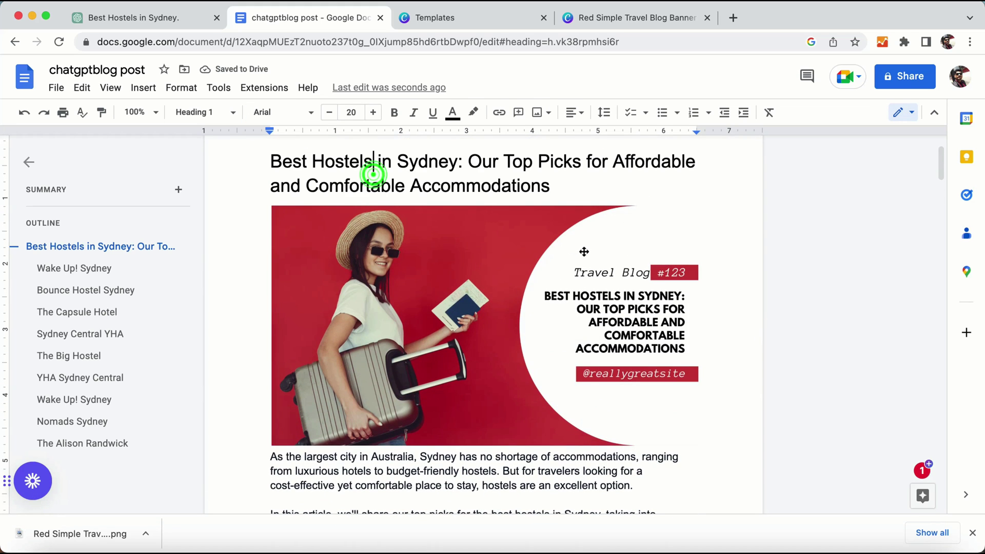
pyautogui.scroll(-15, 586, 252)
pyautogui.scroll(-20, 586, 251)
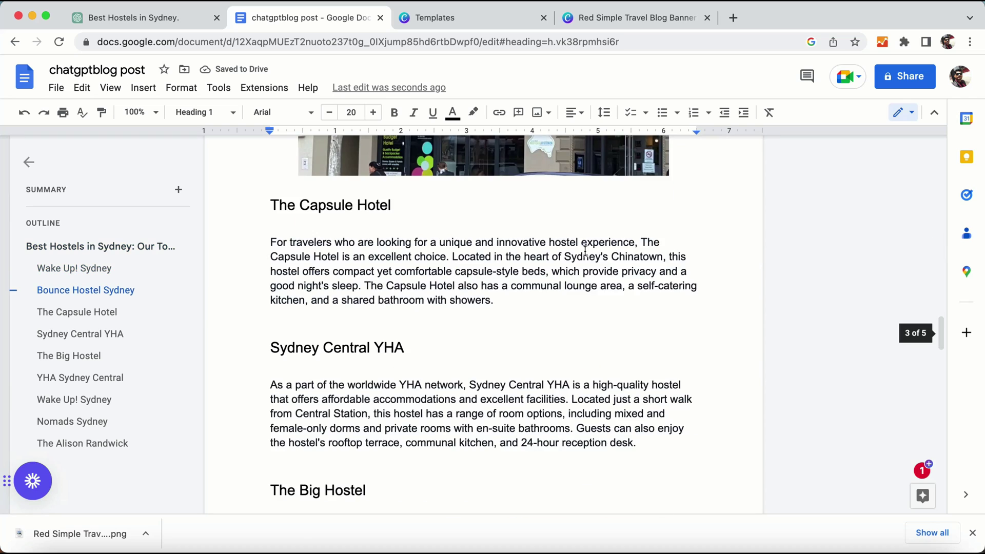
pyautogui.scroll(20, 585, 252)
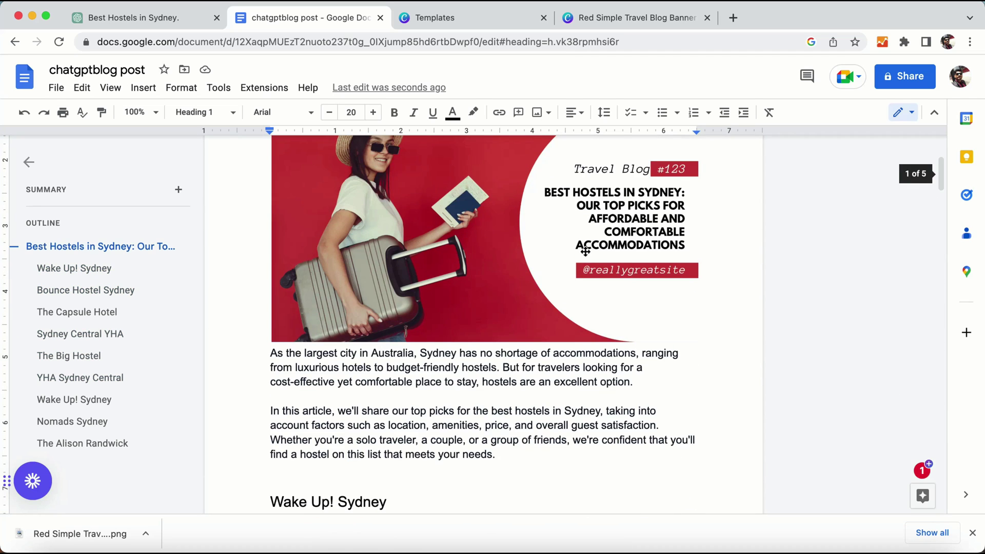